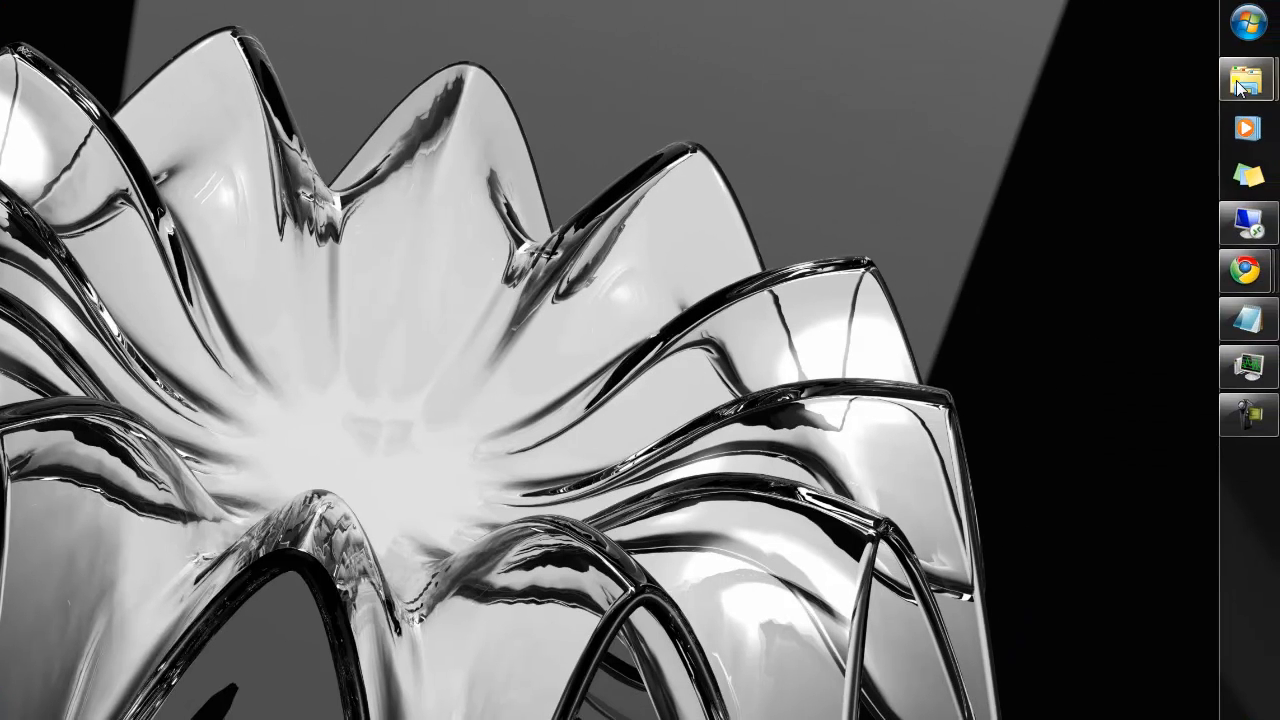
Expand the ShopBot folder under Start > All Programs so PartWorks V2 is listed
click(1256, 24)
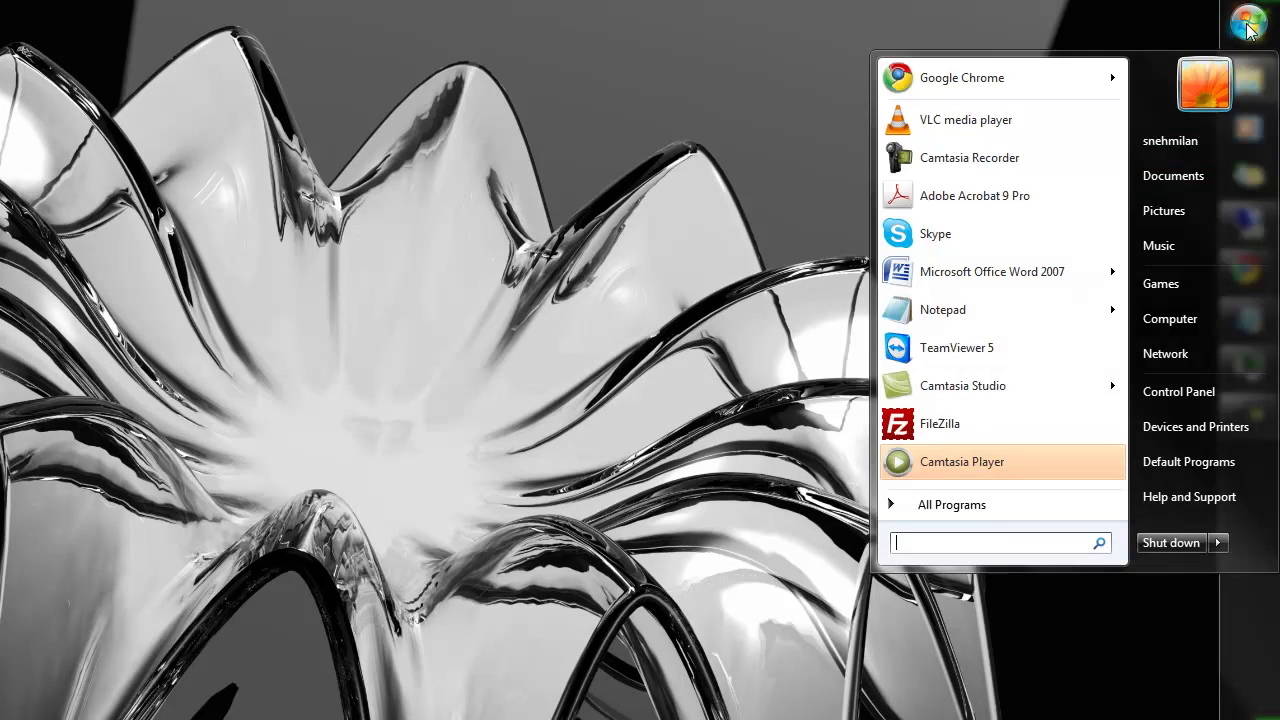
click(1002, 505)
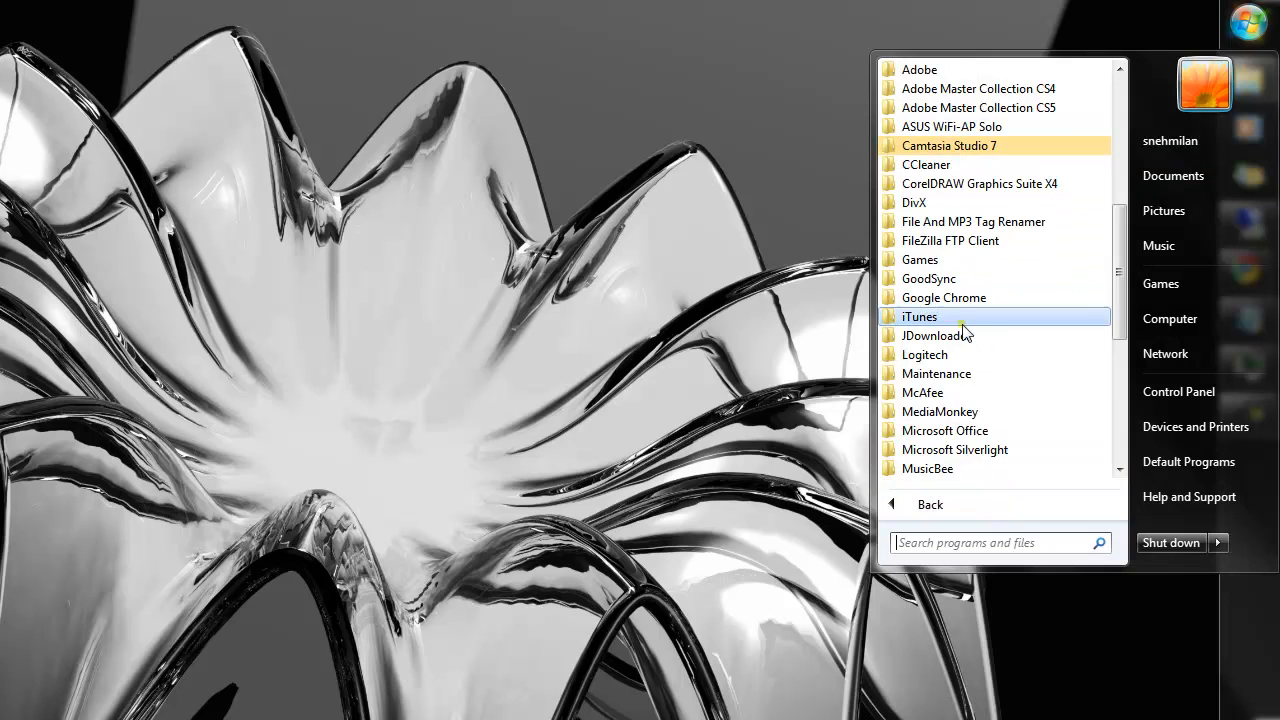
scroll(961, 326, down, 3)
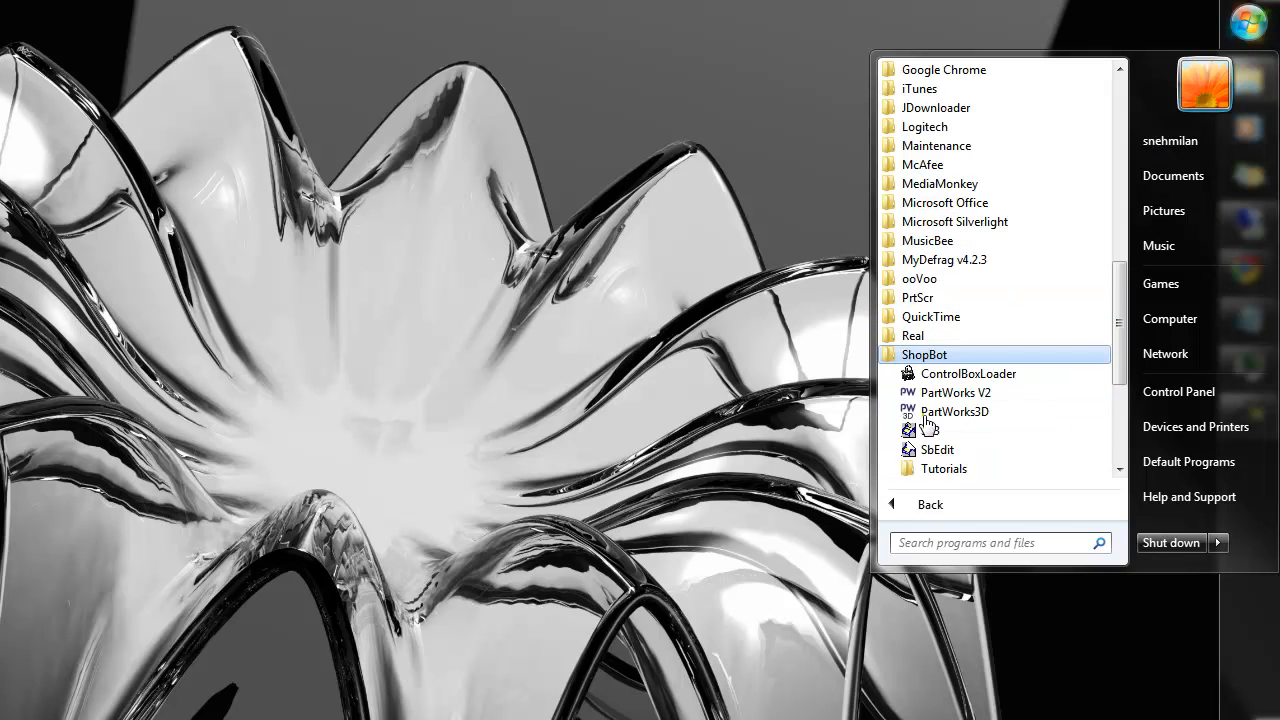
click(925, 412)
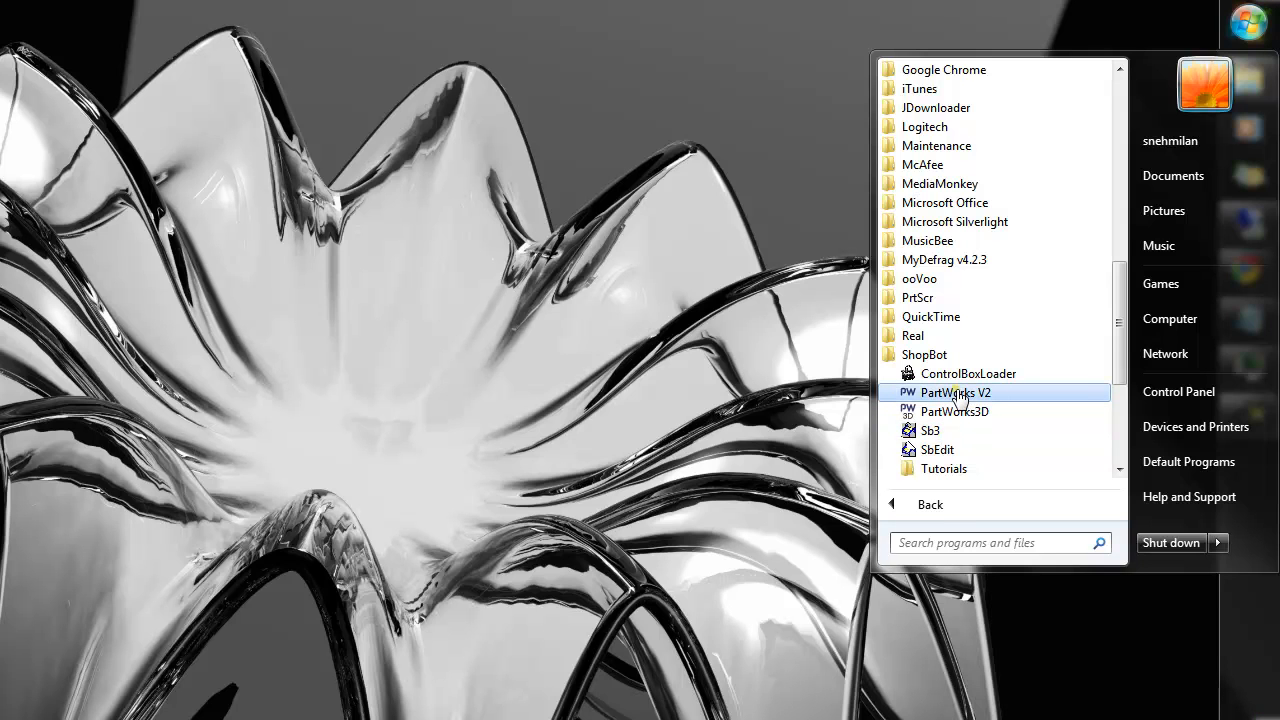
Launch PartWorks V2 from the ShopBot folder
click(956, 393)
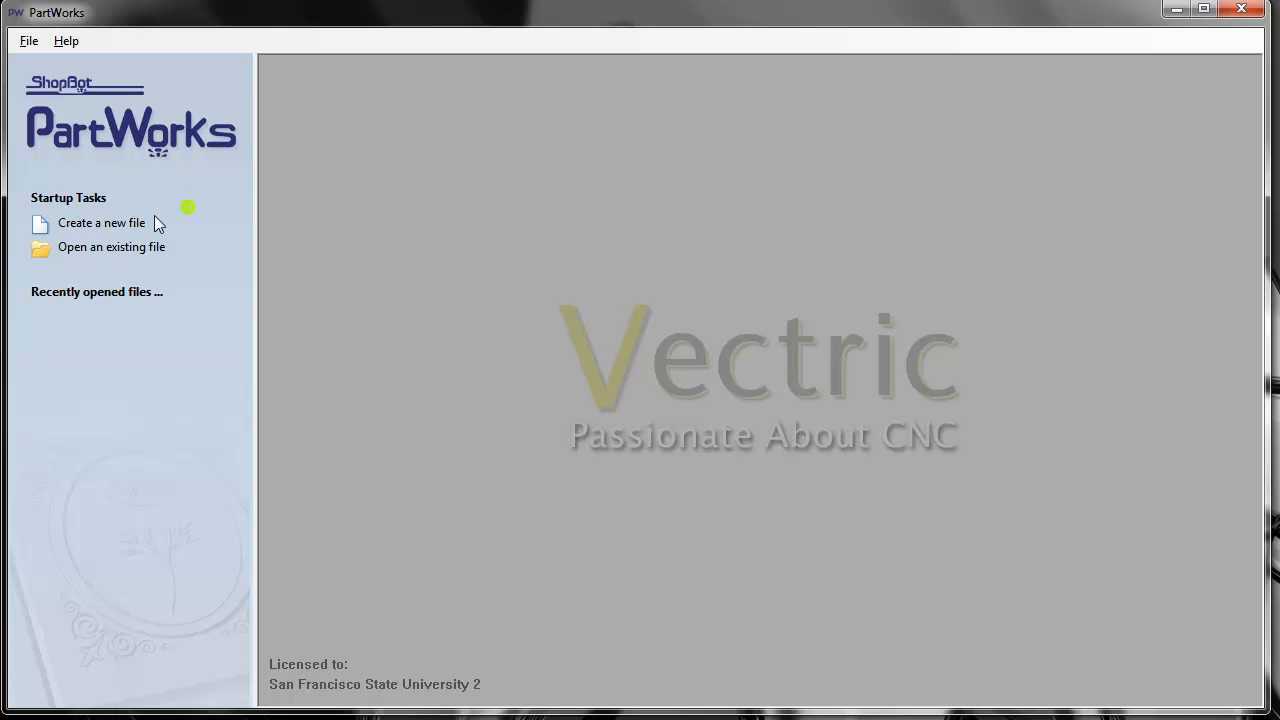
click(97, 223)
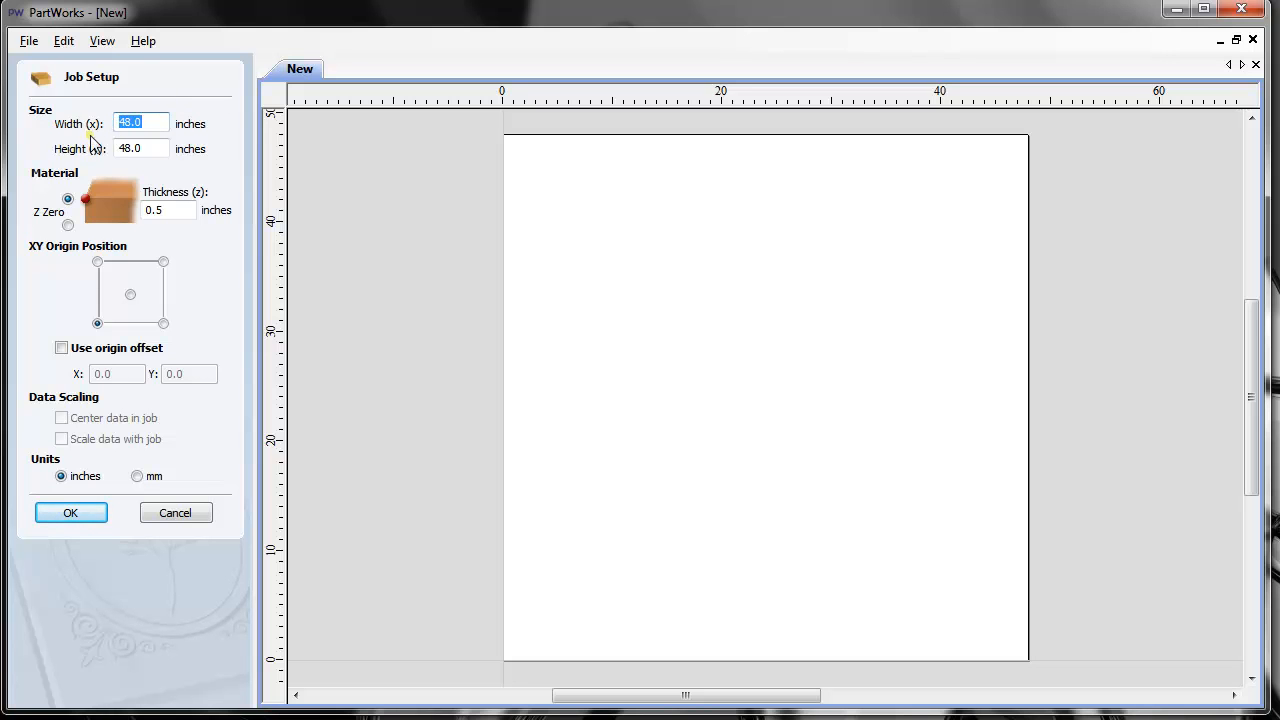
click(152, 148)
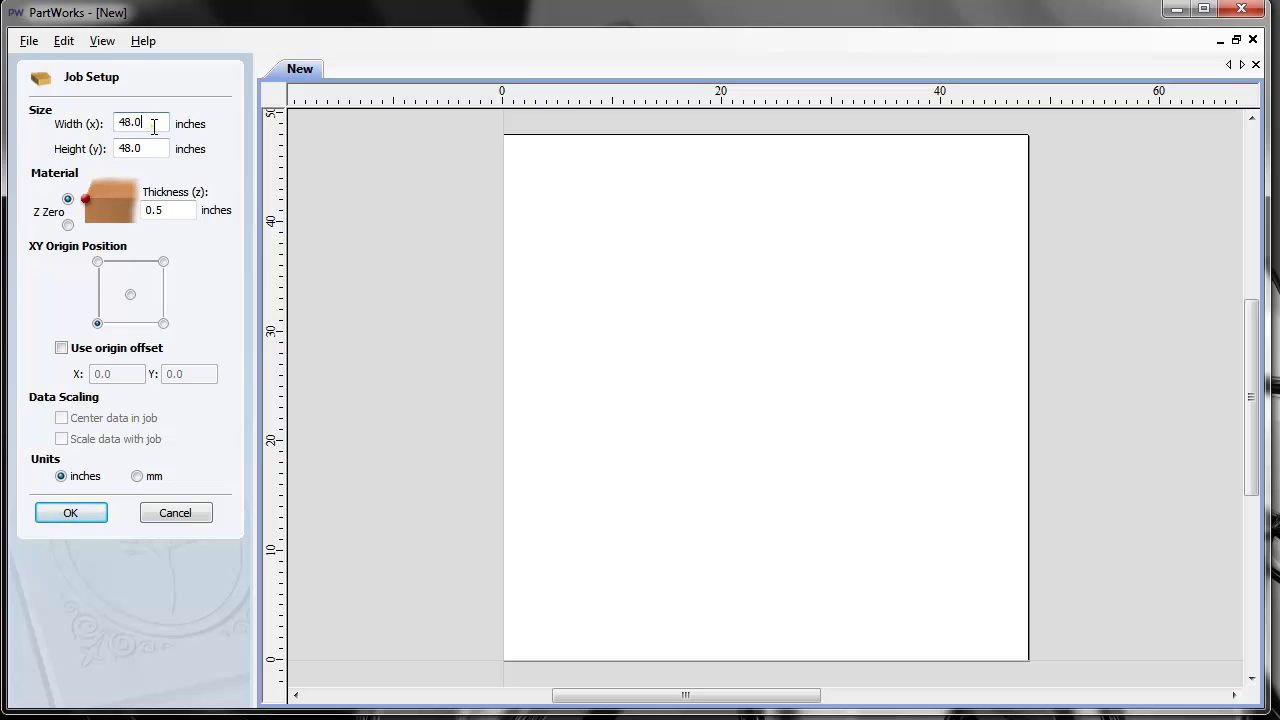
click(170, 211)
Try Z zero from the machine bed, then set it back to the material top
click(68, 200)
click(68, 225)
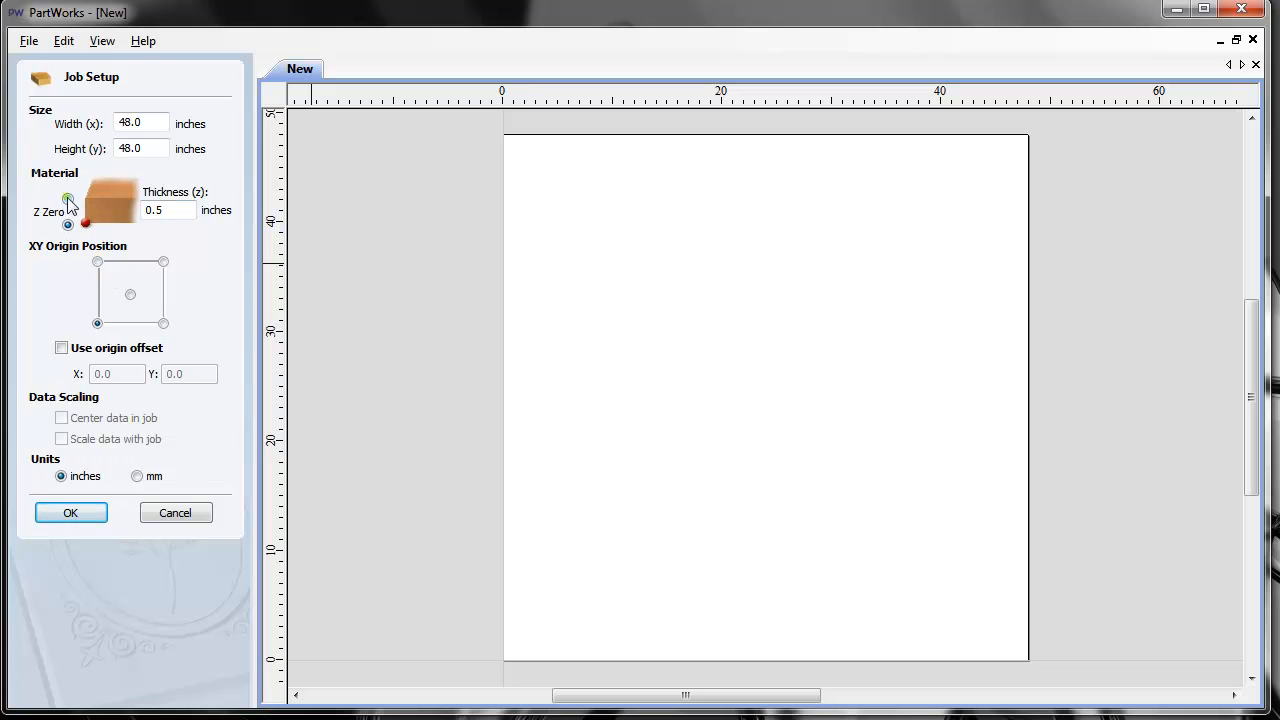
click(68, 198)
Move the XY origin through centre, bottom-right and top-right to the top-left corner
click(130, 294)
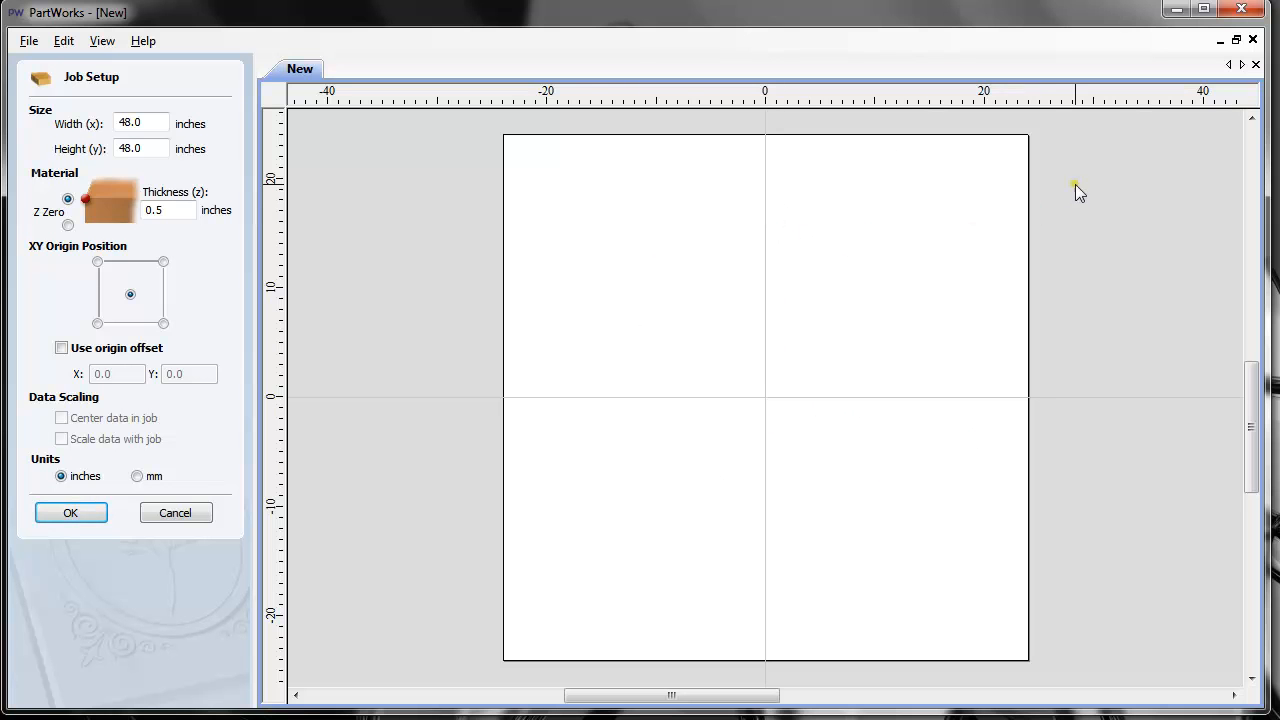
click(163, 322)
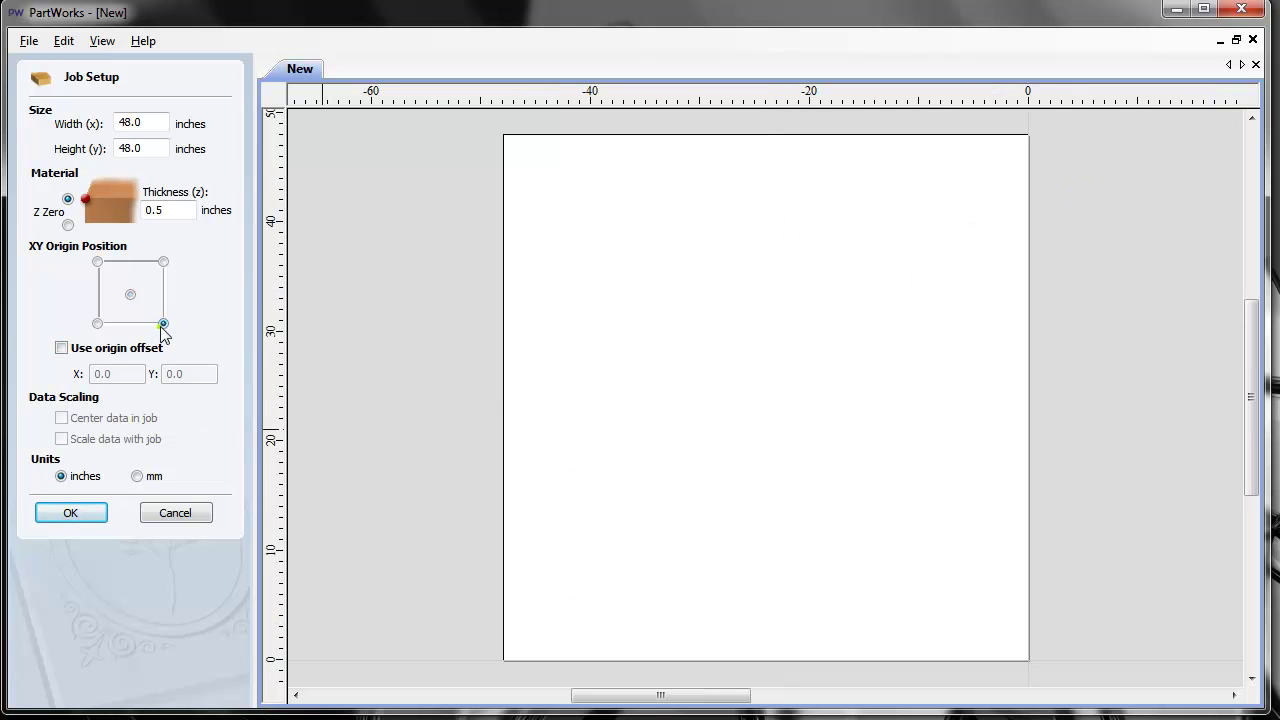
click(163, 262)
click(98, 262)
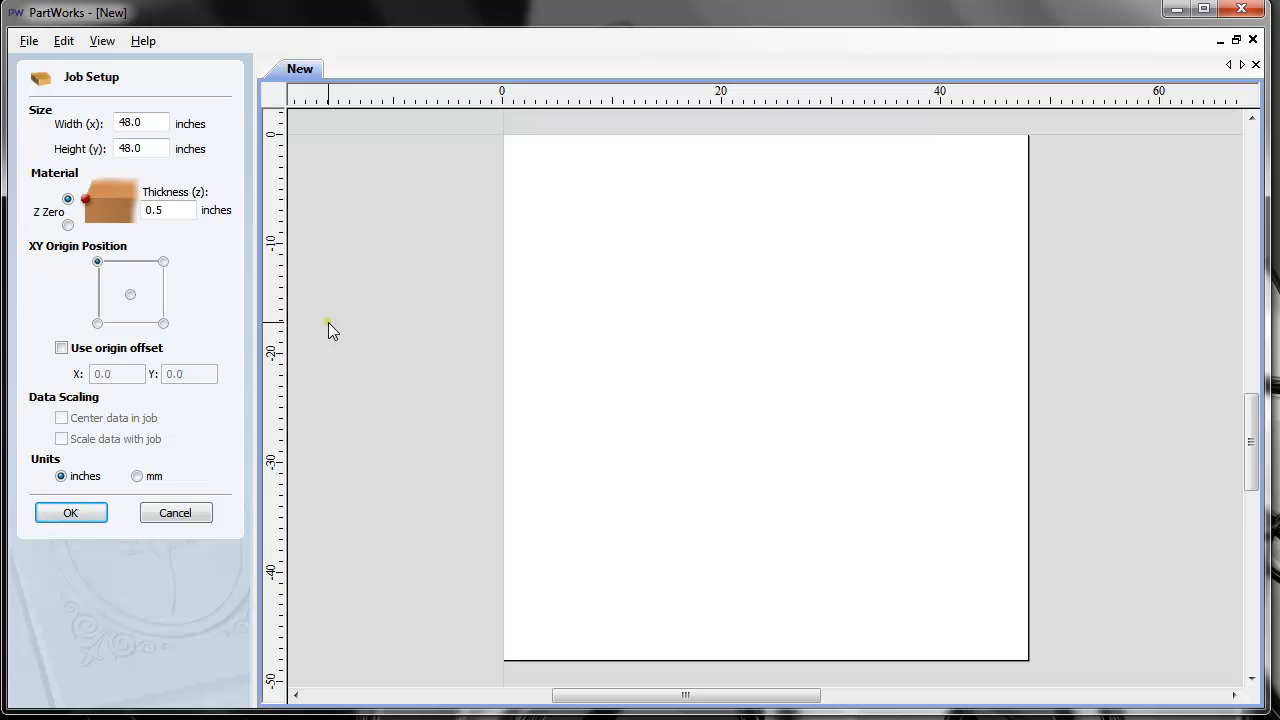
Return the XY origin to the bottom-left corner and toggle the origin offset off again
click(97, 322)
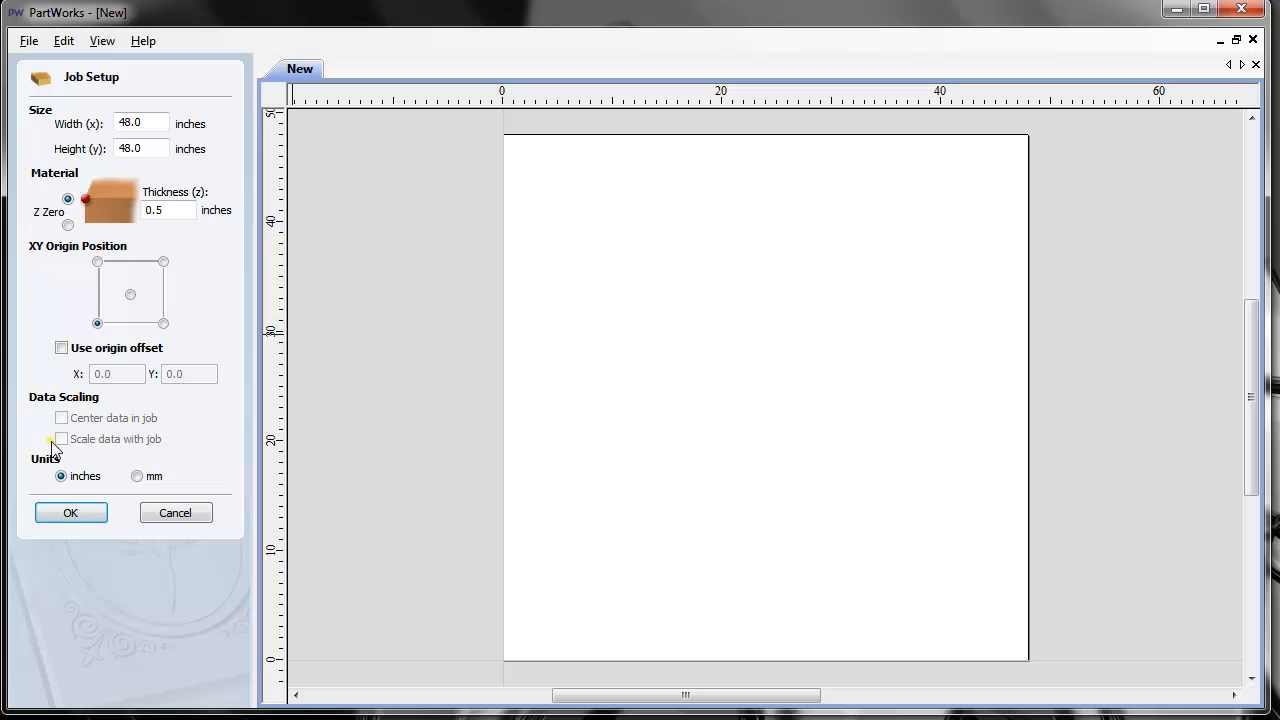
click(62, 348)
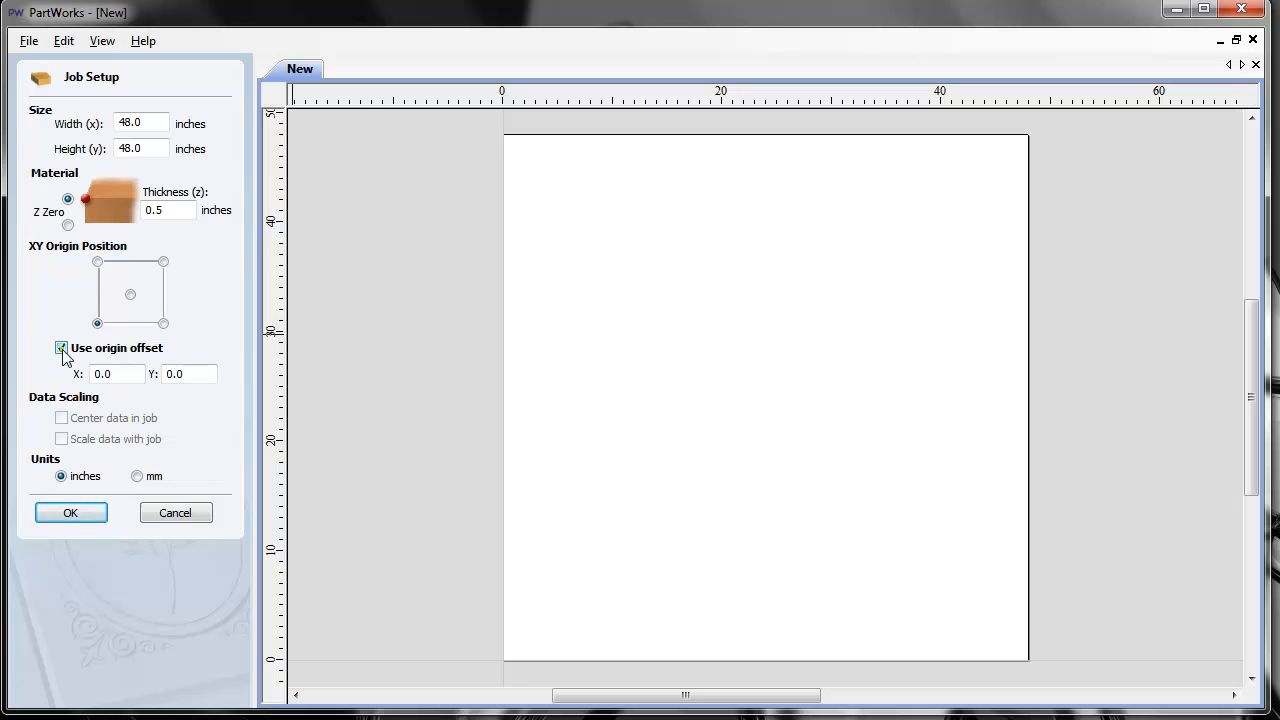
click(62, 348)
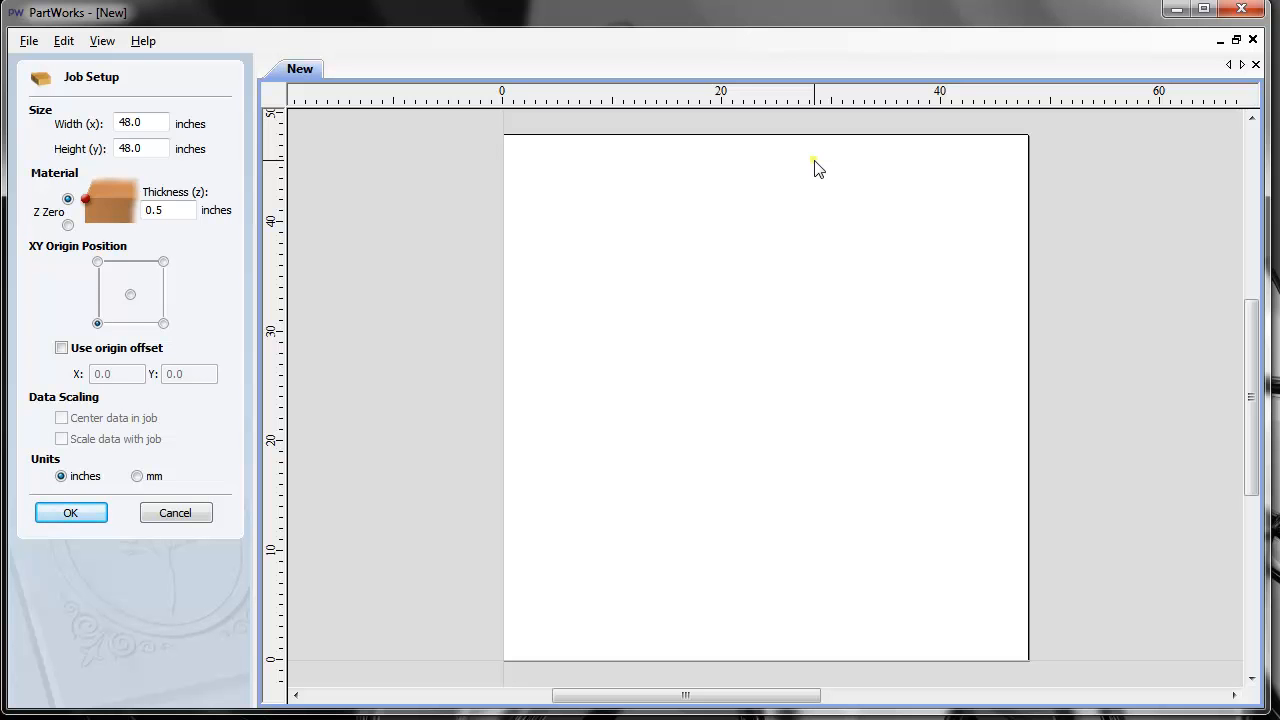
Enable origin offset and select its X and Y values of 0.0, 0.0
click(61, 348)
double_click(102, 373)
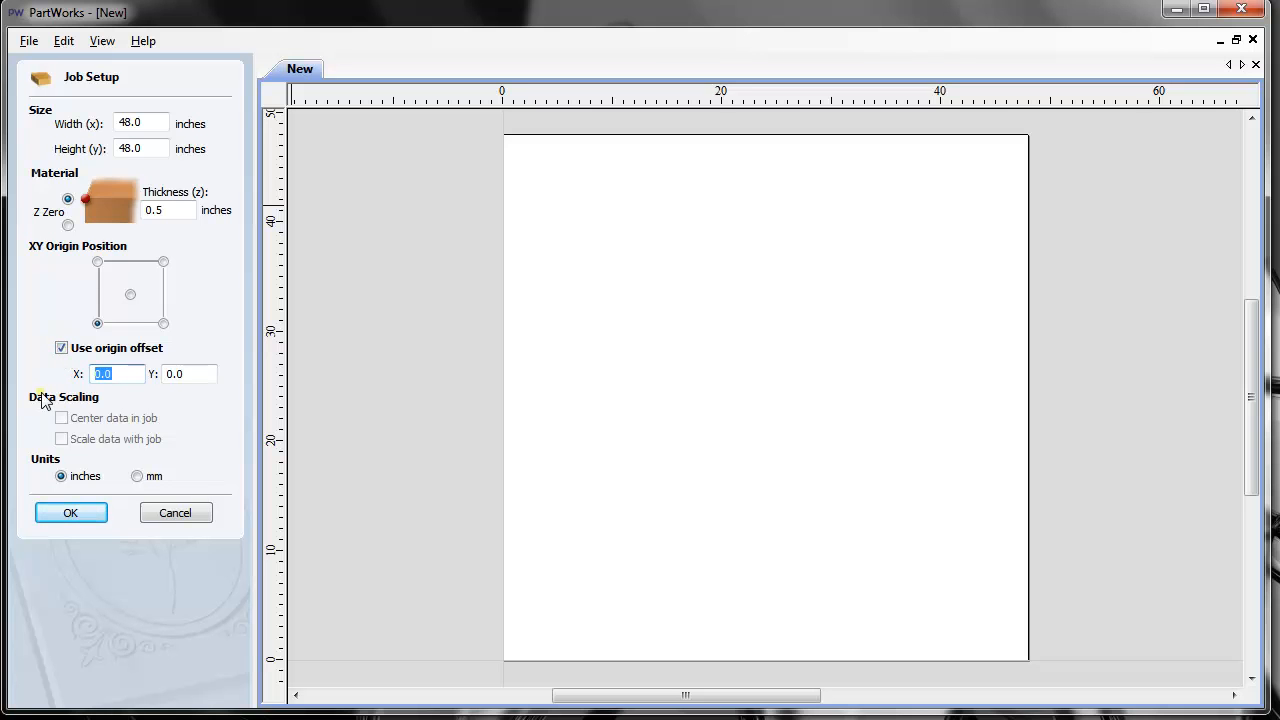
double_click(177, 373)
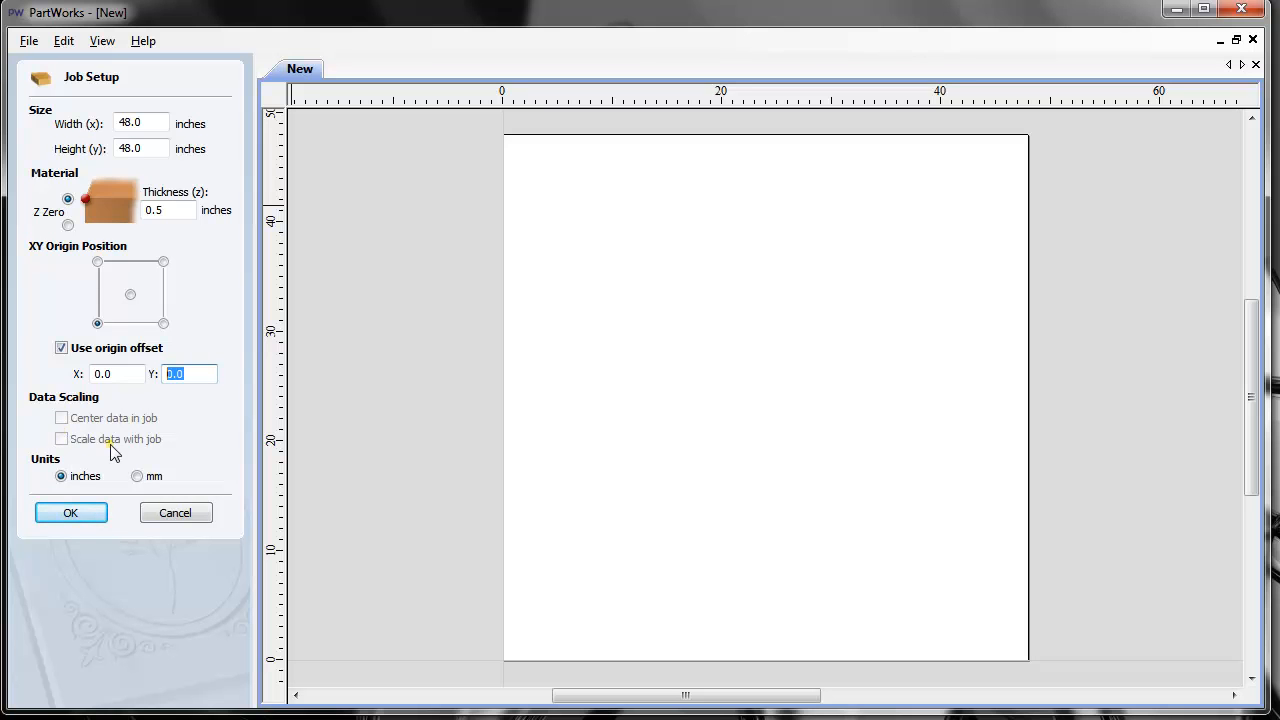
Confirm Job Setup to create the 48 × 48 inch job, then reopen its settings
click(83, 515)
click(38, 158)
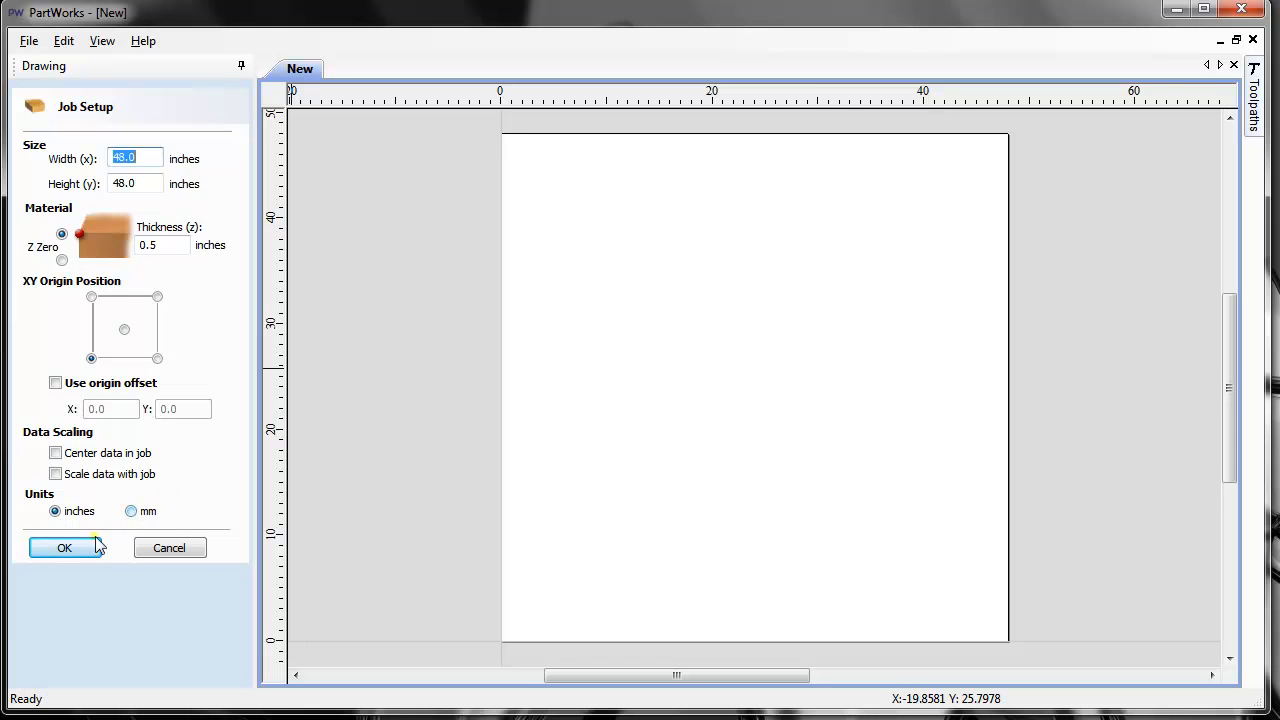
Confirm job setup, then draw a circle near top-left and a small rectangle beside it
click(88, 550)
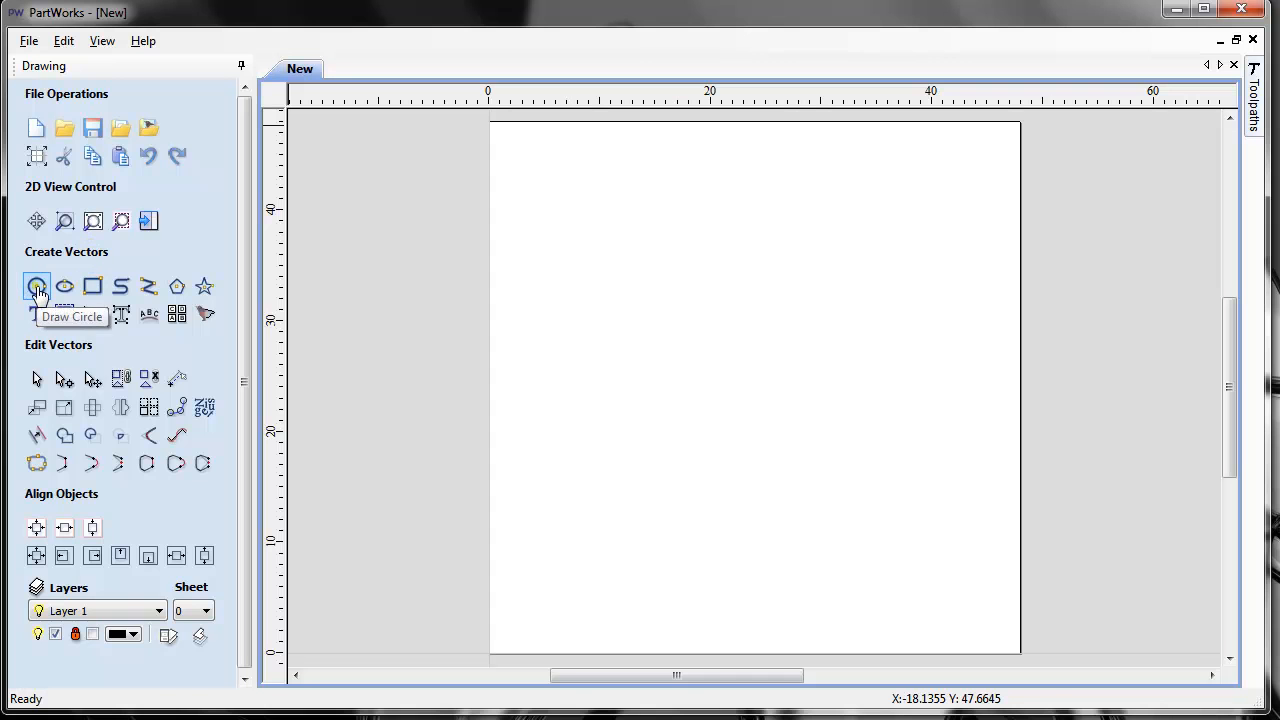
click(37, 289)
drag(528, 163, 565, 180)
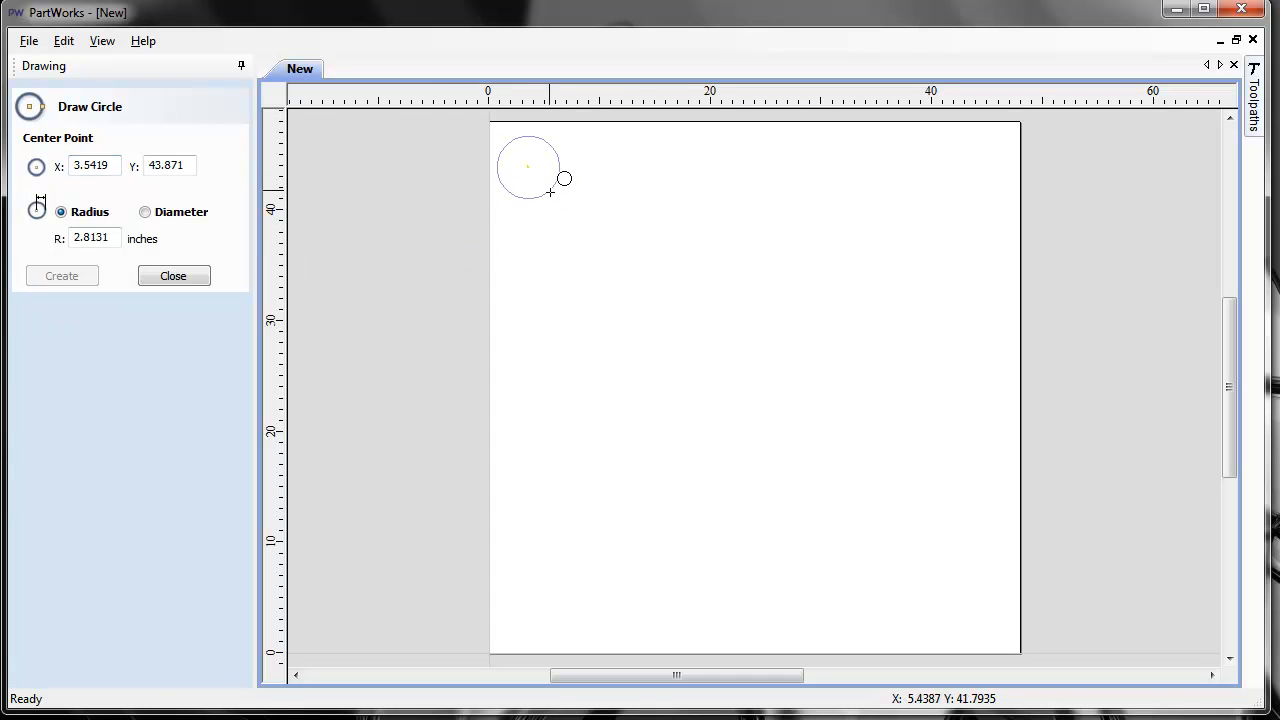
click(173, 276)
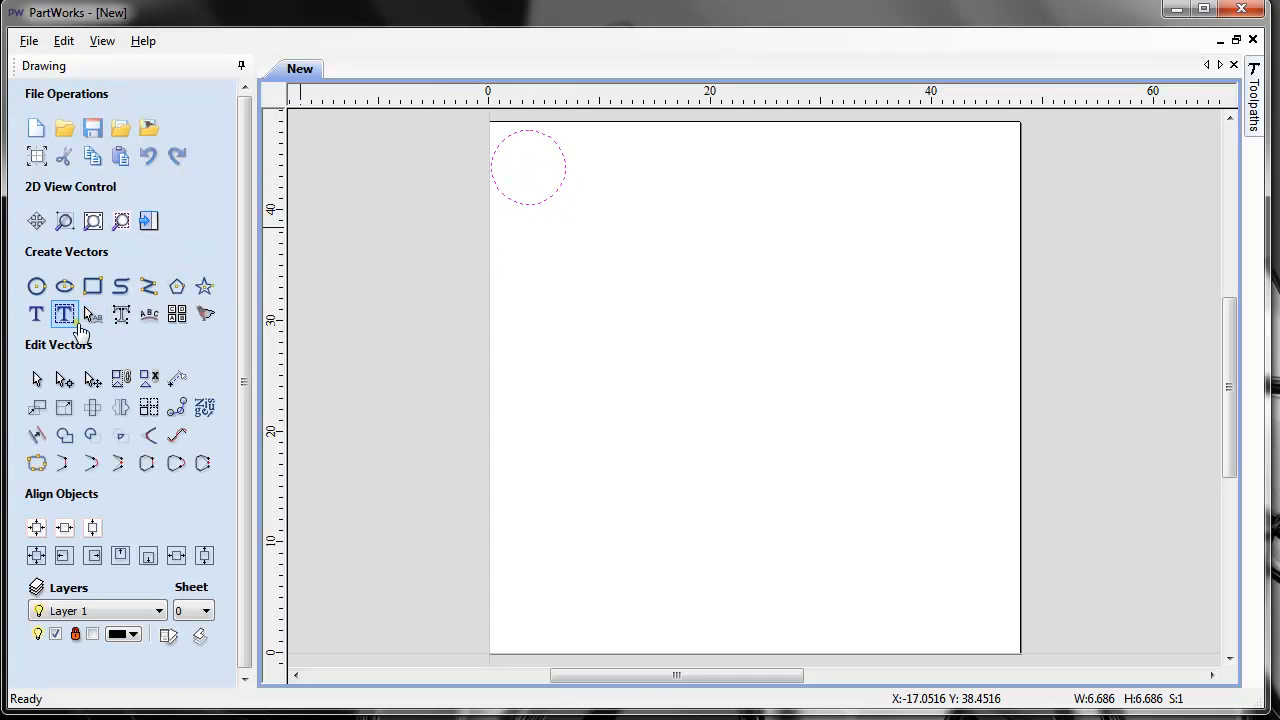
click(93, 287)
drag(620, 177, 708, 196)
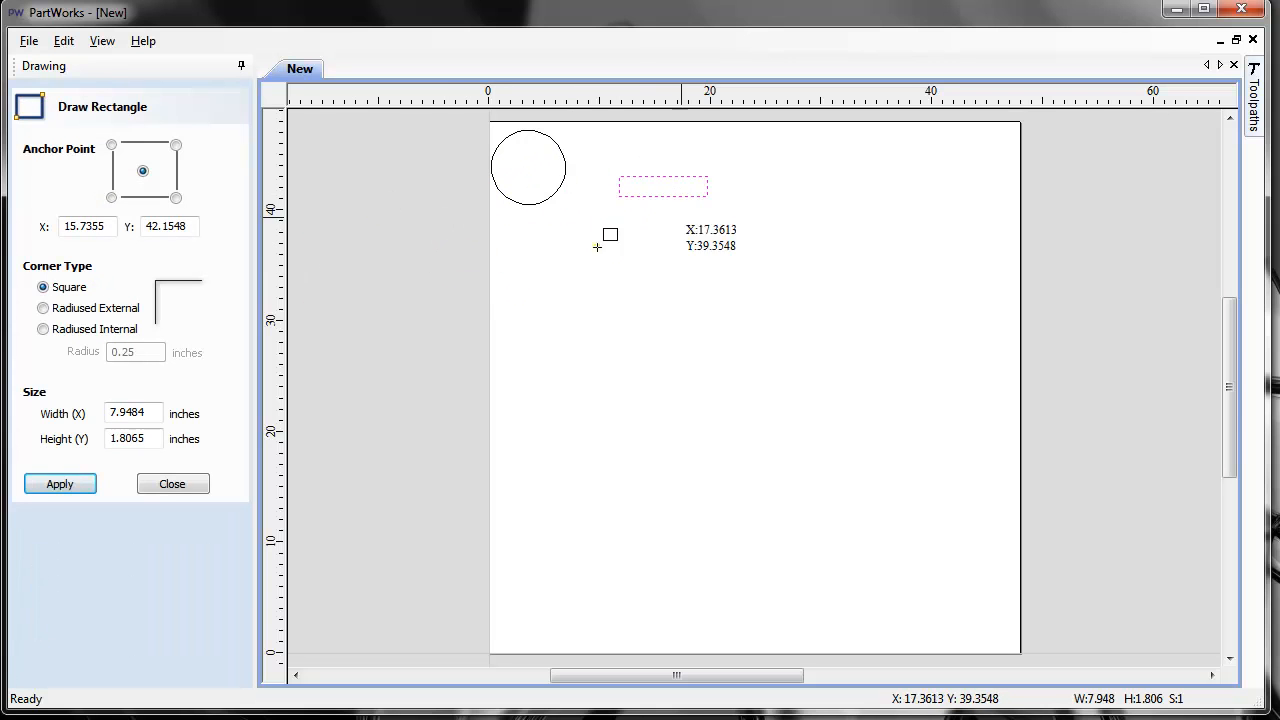
click(172, 484)
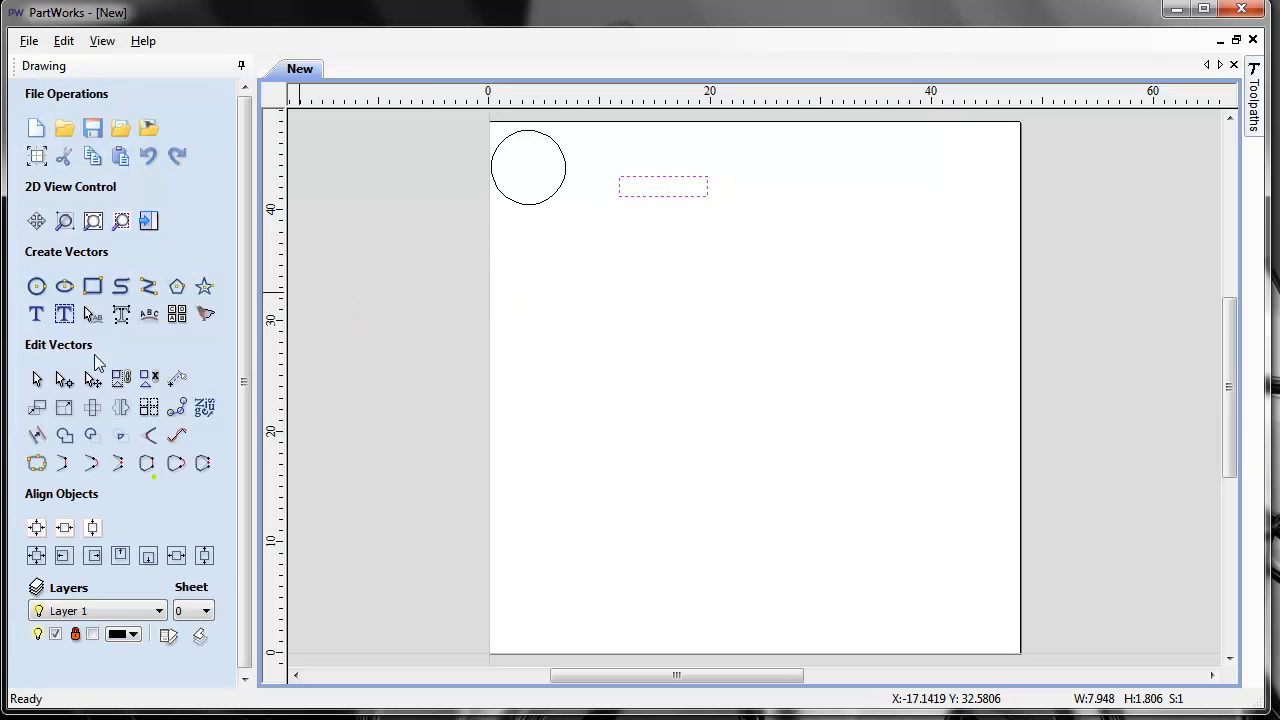
Draw a five-vertex zigzag polyline and a freehand curve below it
click(148, 286)
click(482, 274)
click(595, 228)
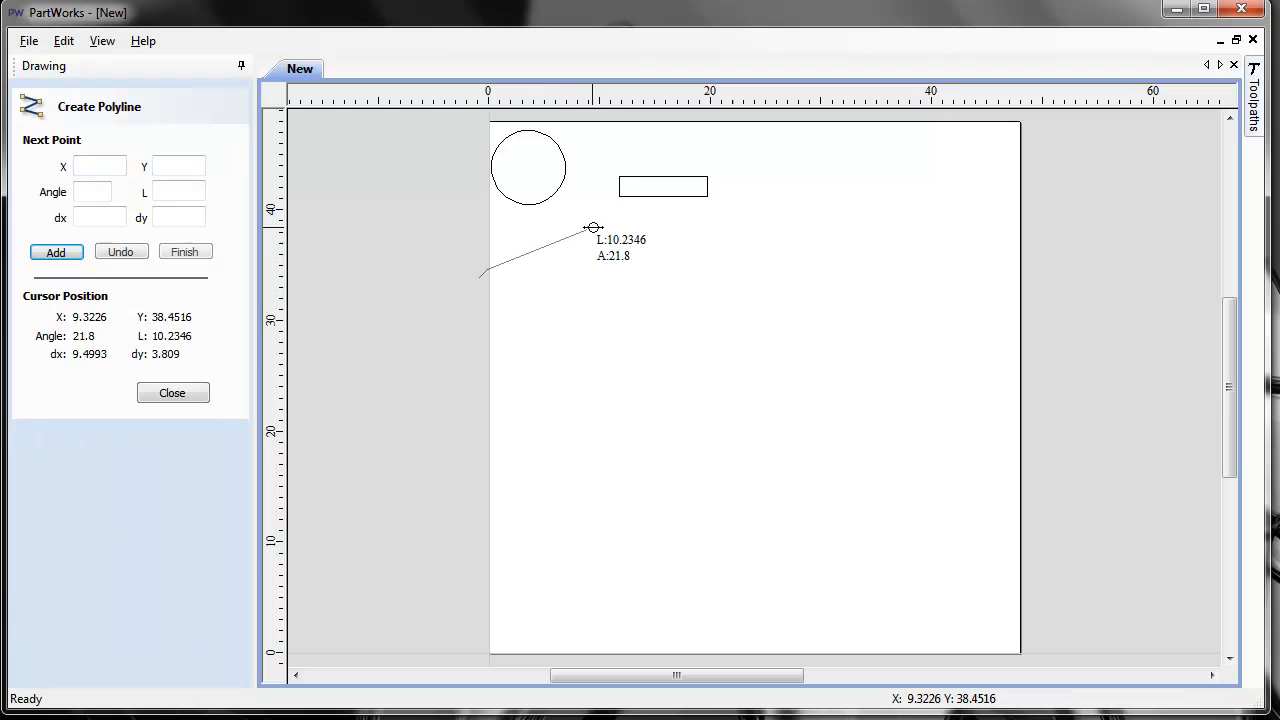
click(680, 310)
click(690, 352)
click(755, 360)
double_click(853, 308)
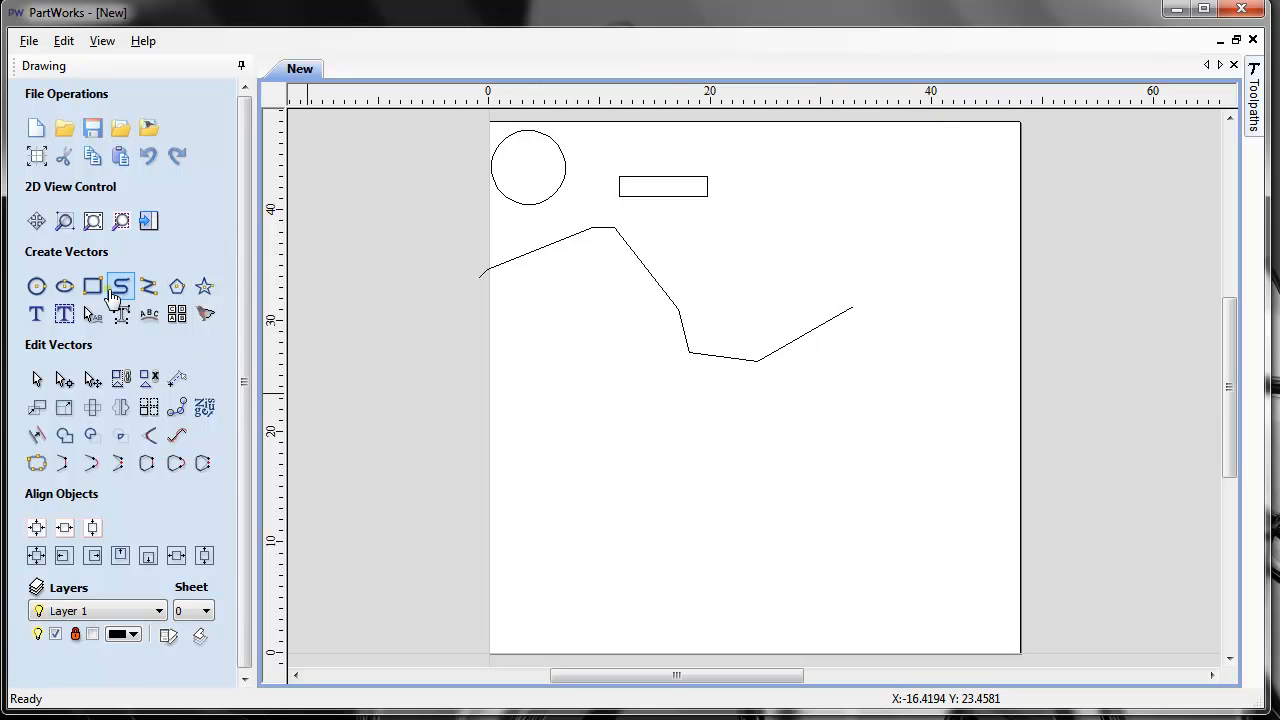
click(232, 290)
drag(528, 310, 710, 470)
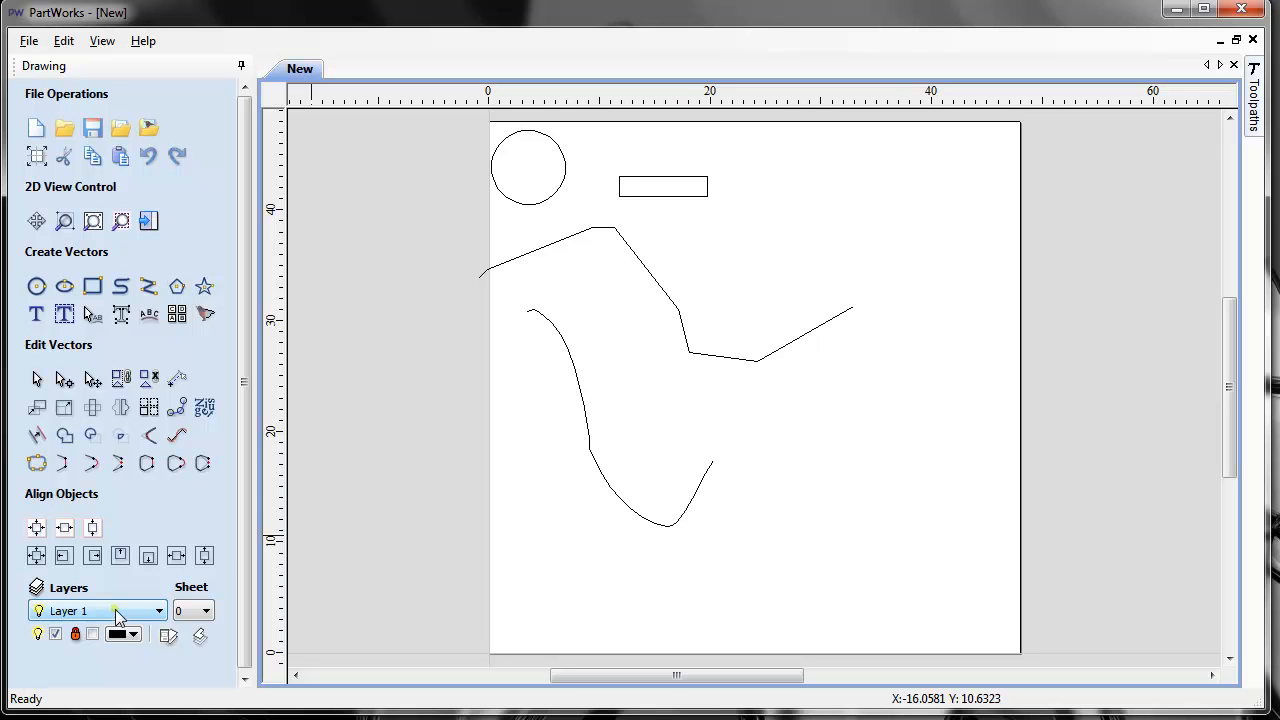
Check the layer list, then review Job Setup at 48 × 48 × 0.5 inch and confirm unchanged
click(115, 609)
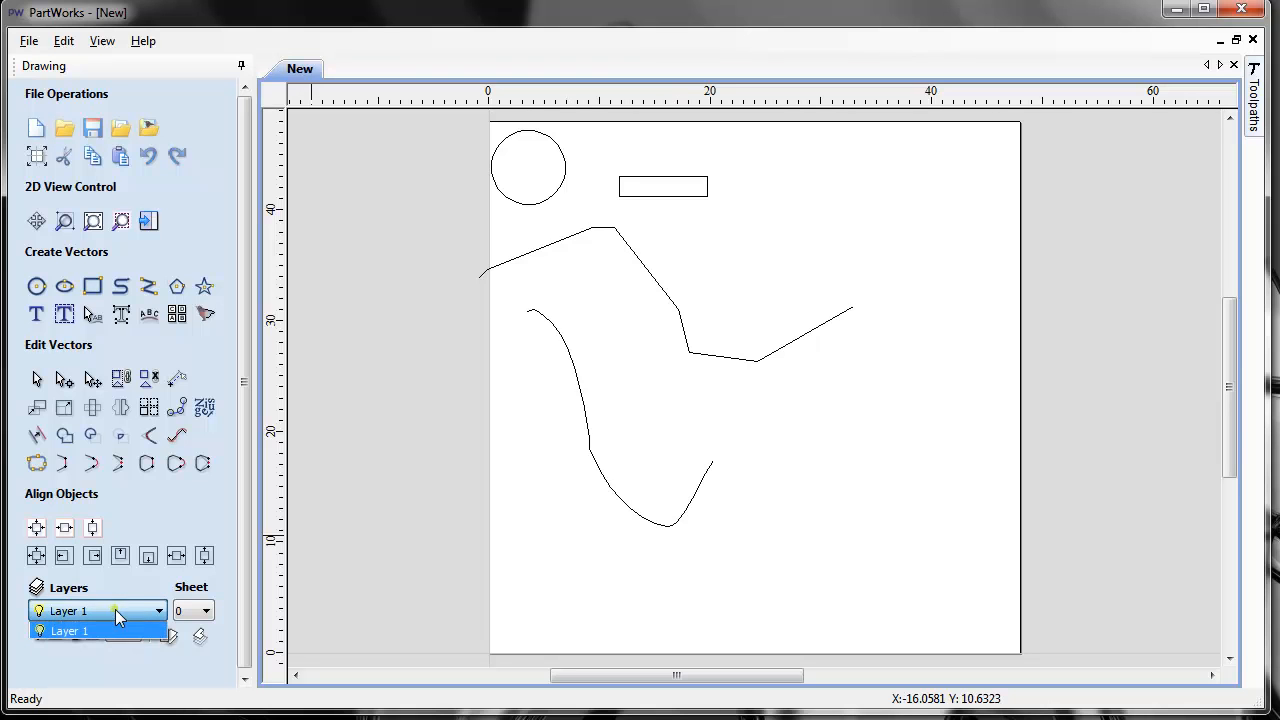
click(115, 609)
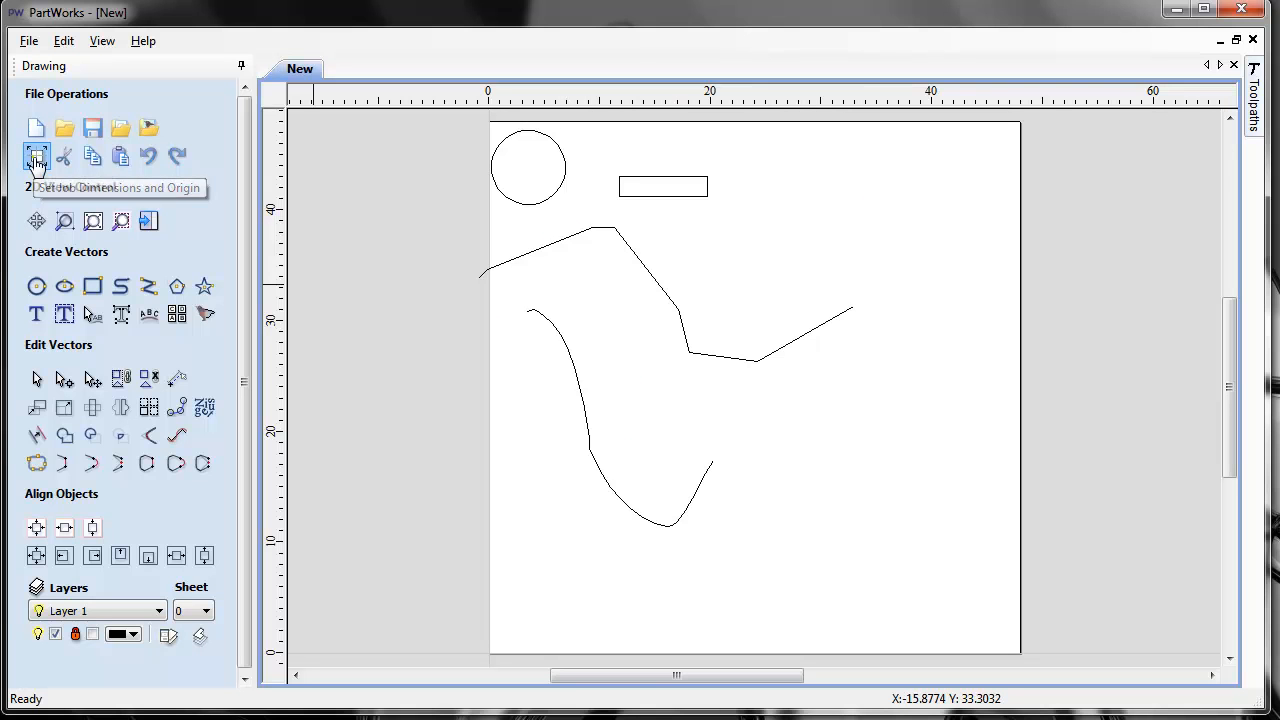
click(37, 158)
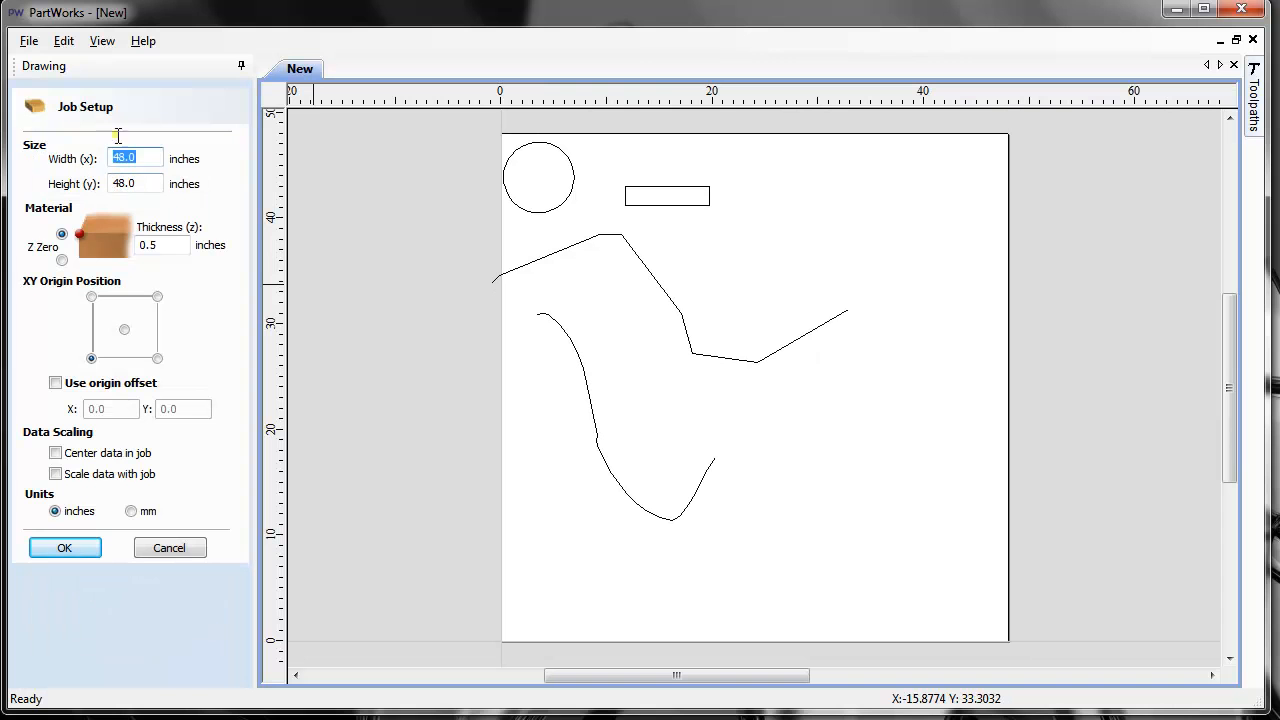
click(64, 548)
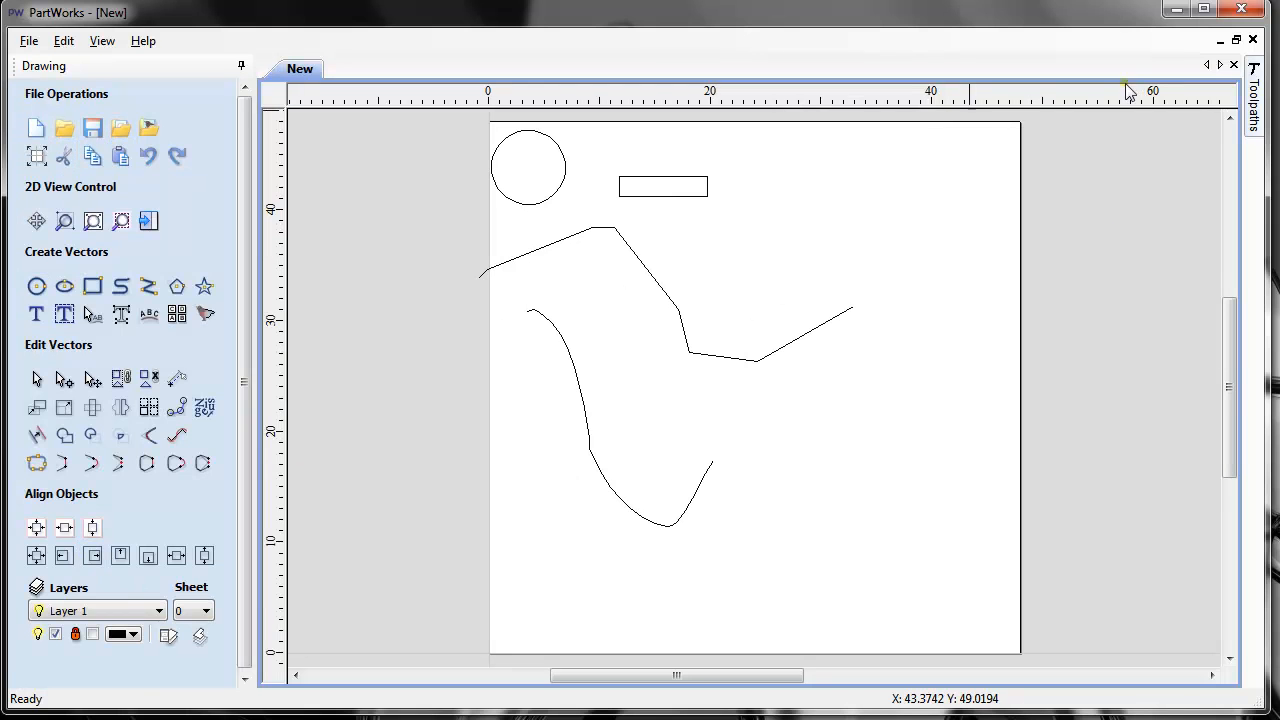
Open the Toolpaths panel and pin it docked beside the drawing
click(1257, 110)
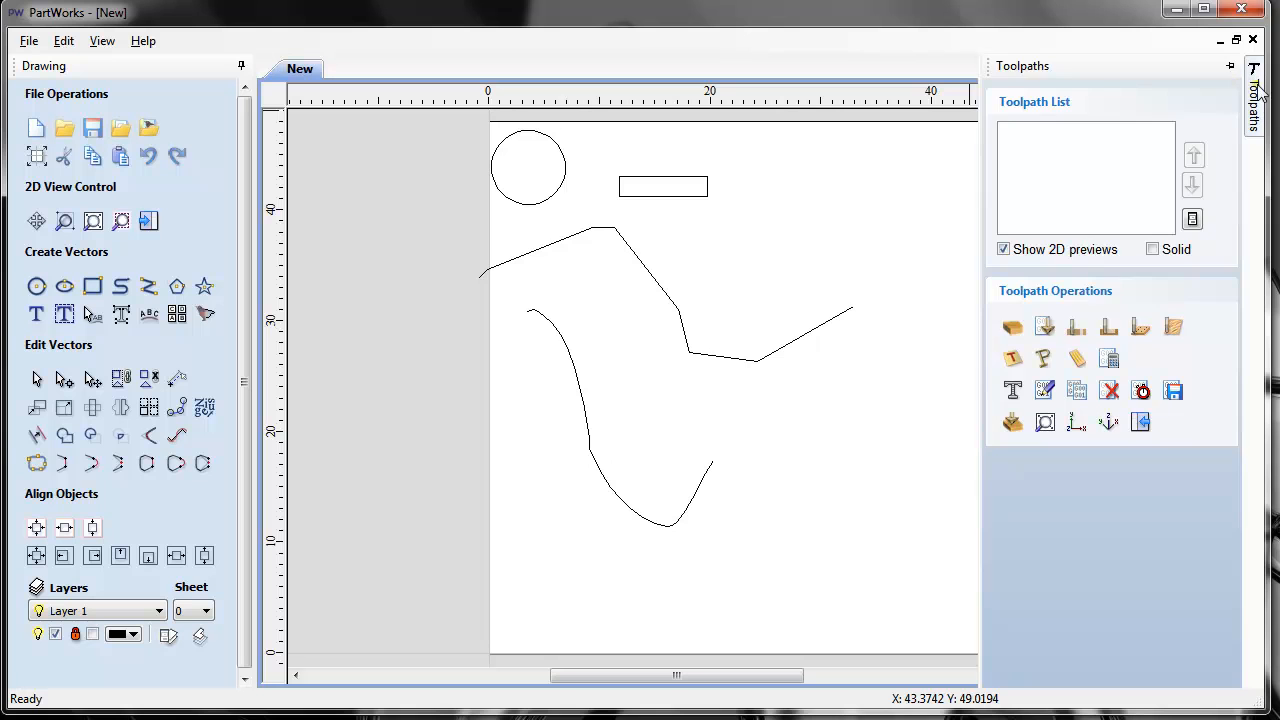
click(1256, 90)
click(1256, 95)
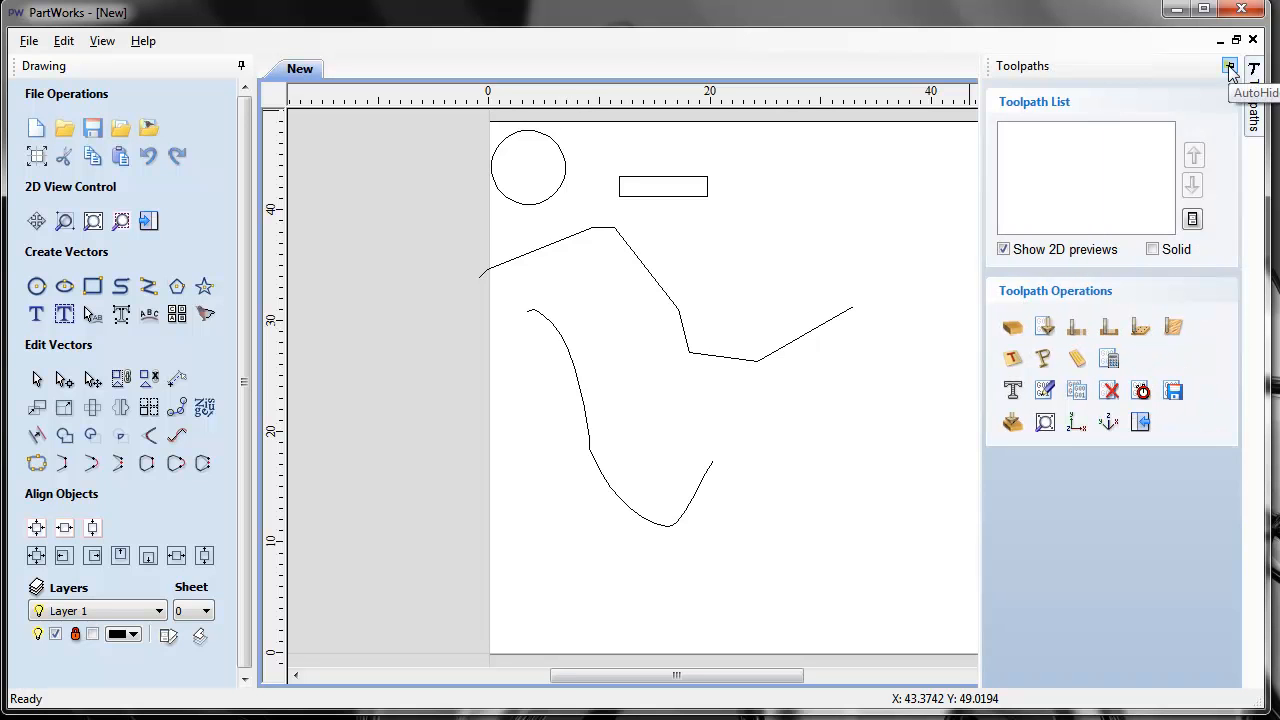
click(1230, 70)
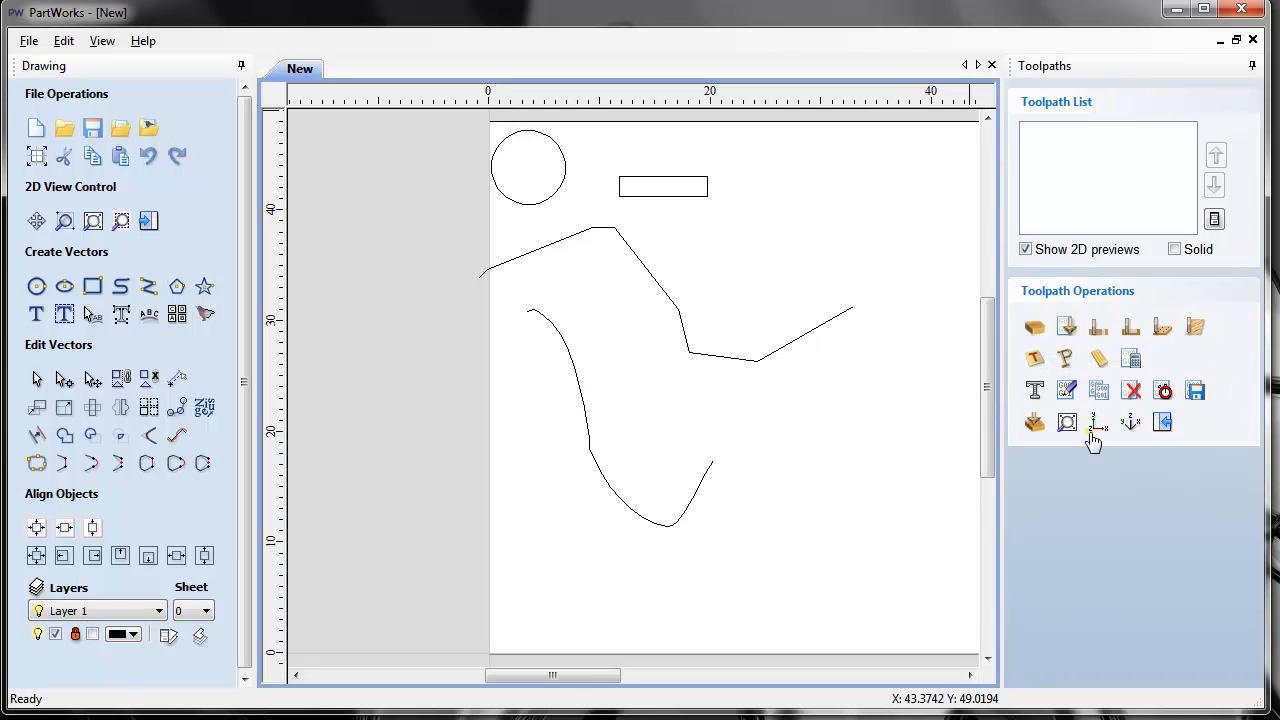
click(1032, 335)
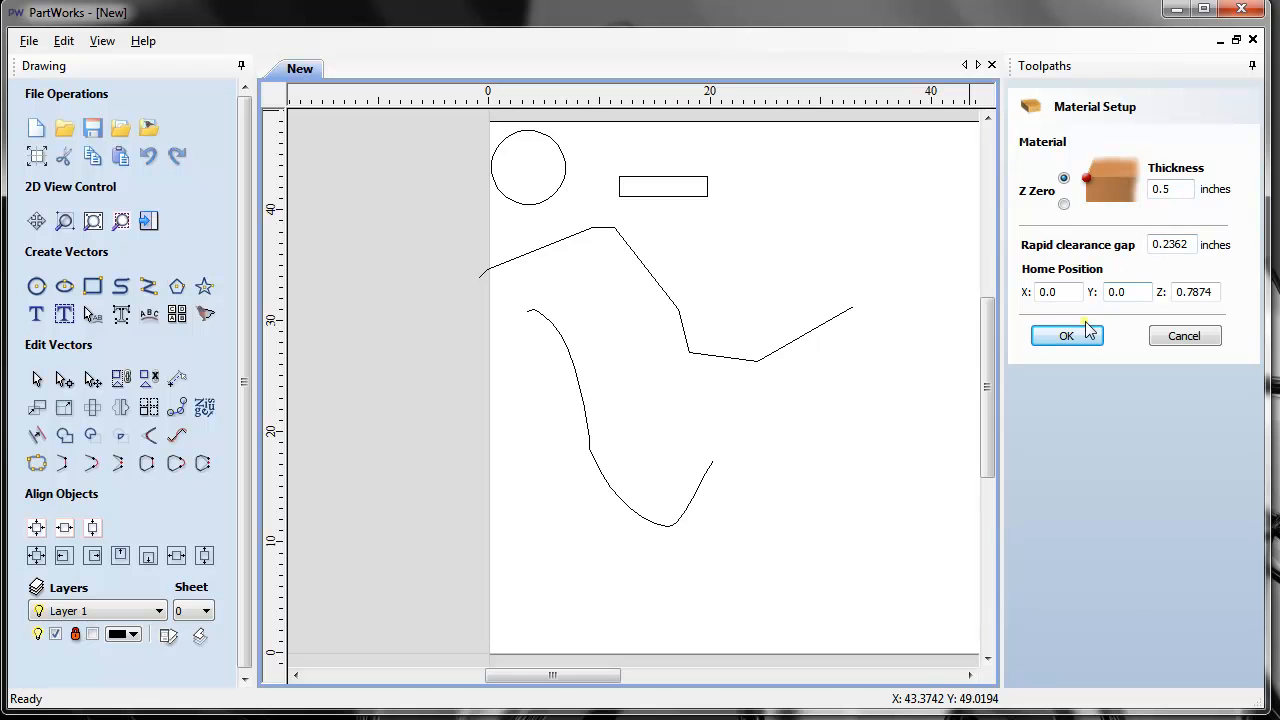
click(1185, 336)
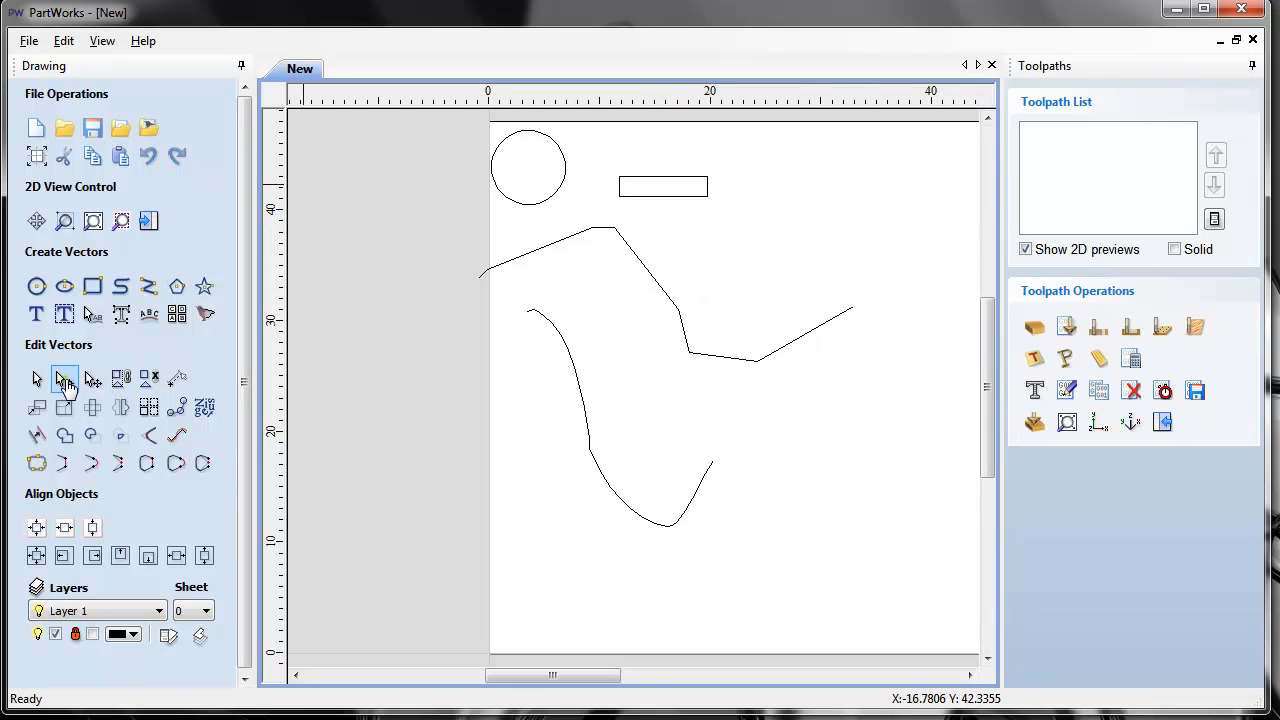
Browse the File menu's options twice and close it without choosing anything
click(36, 287)
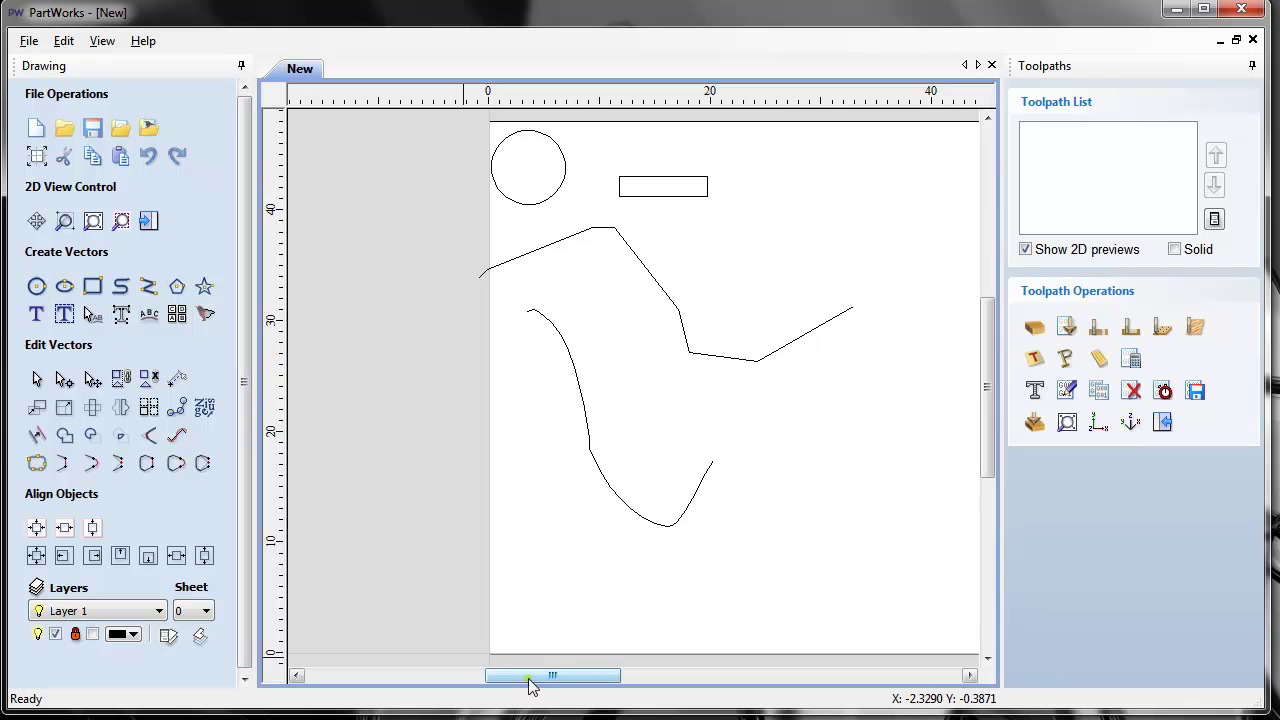
drag(530, 685, 527, 685)
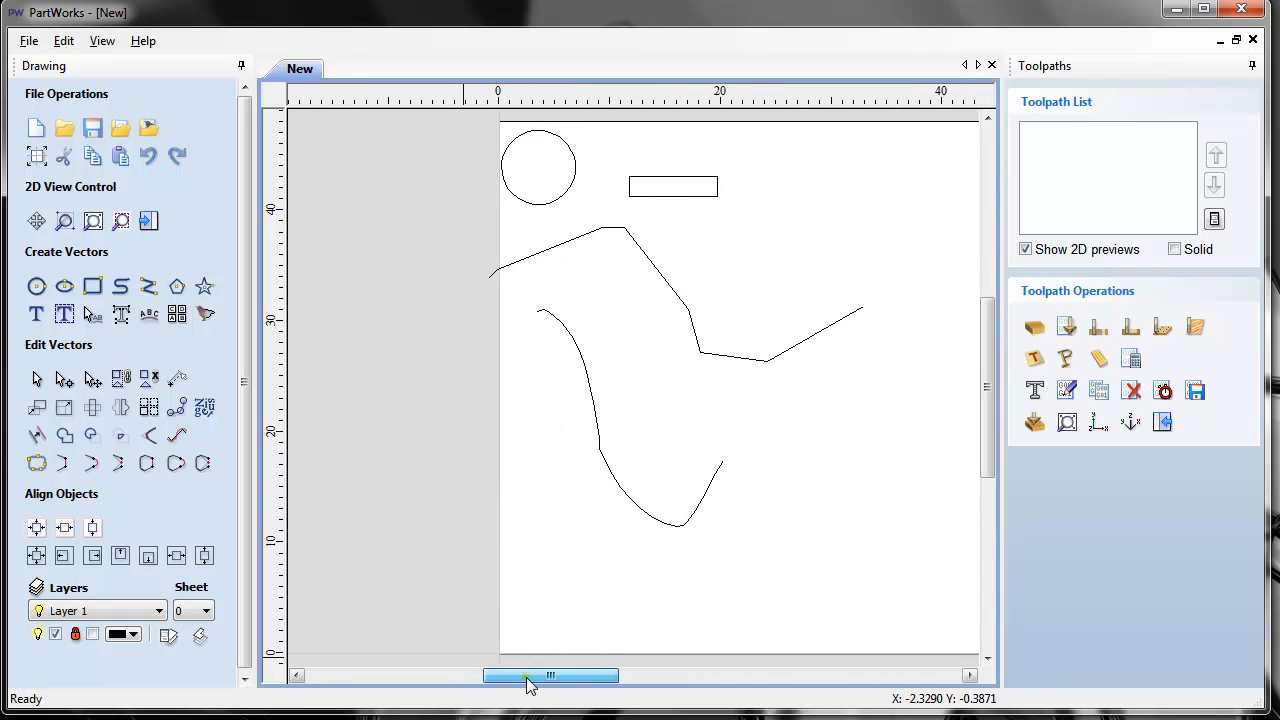
click(29, 41)
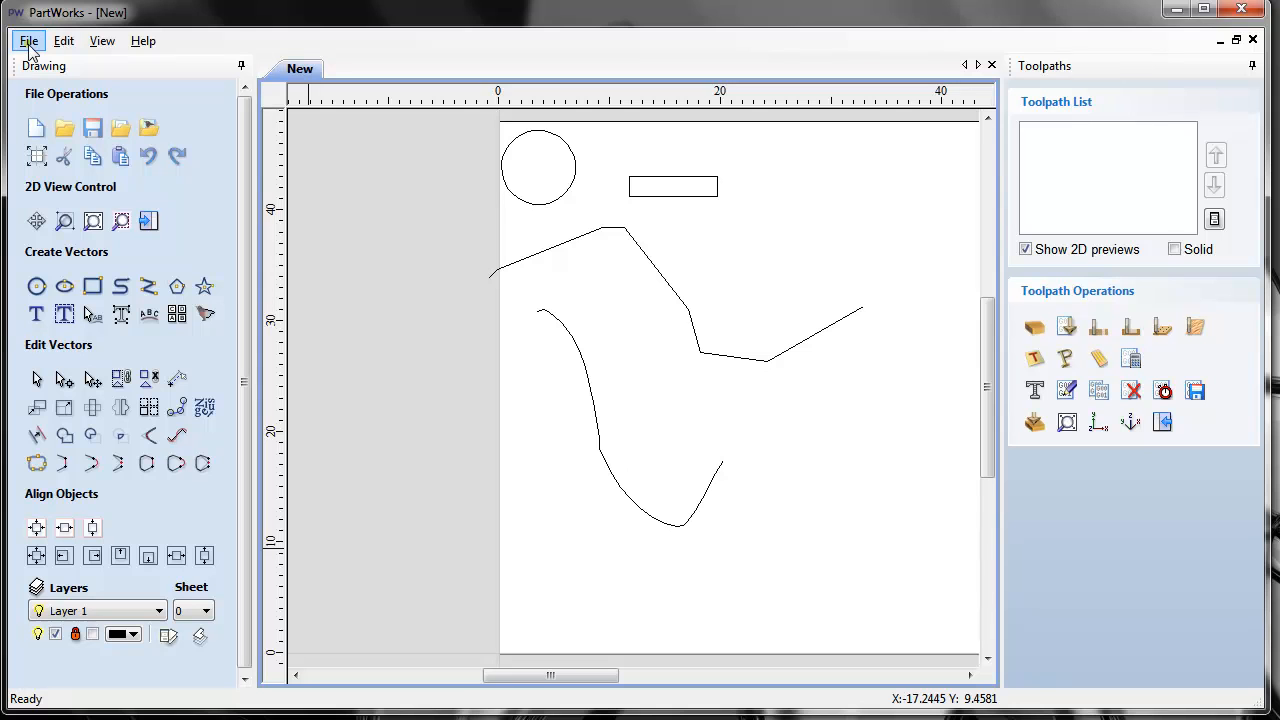
click(29, 41)
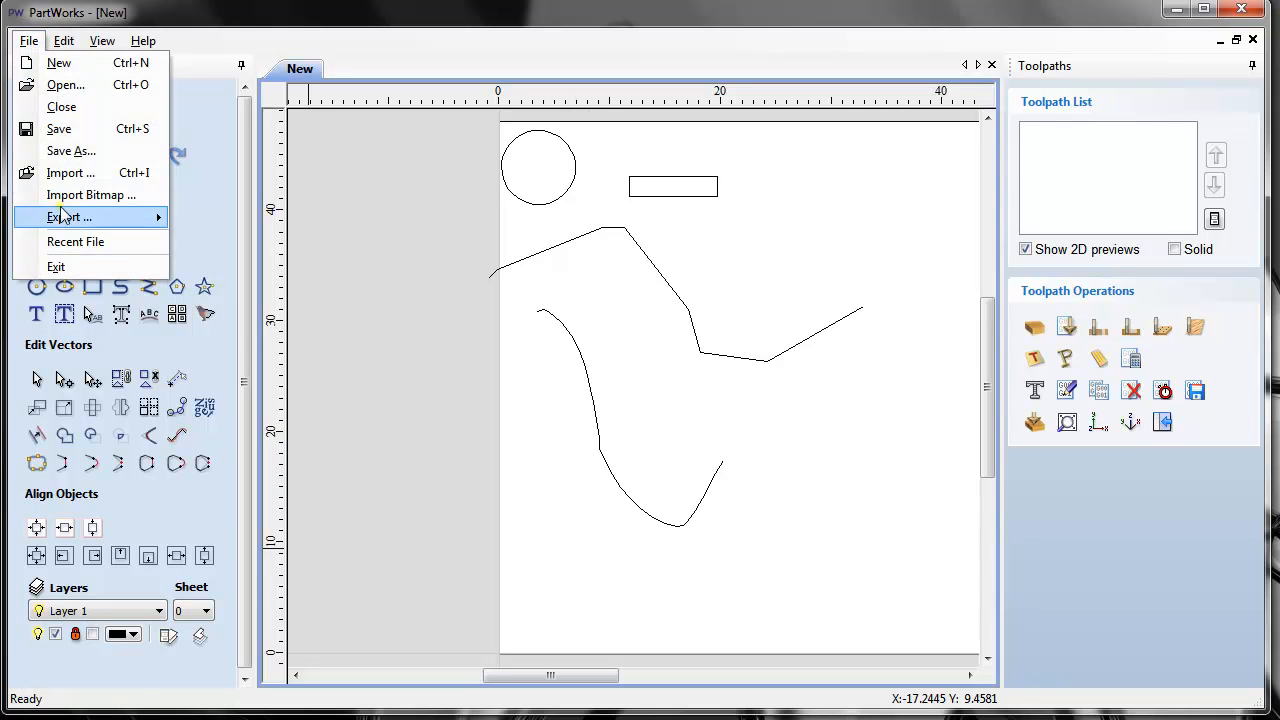
click(220, 157)
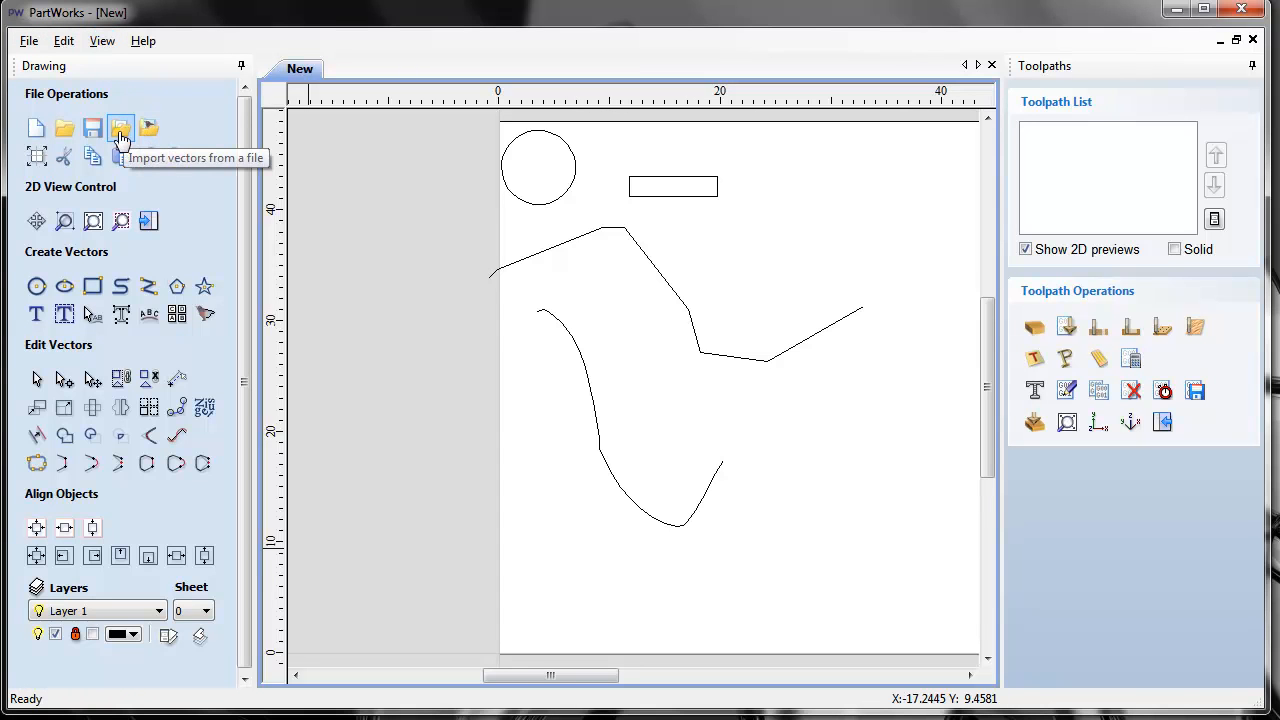
click(29, 41)
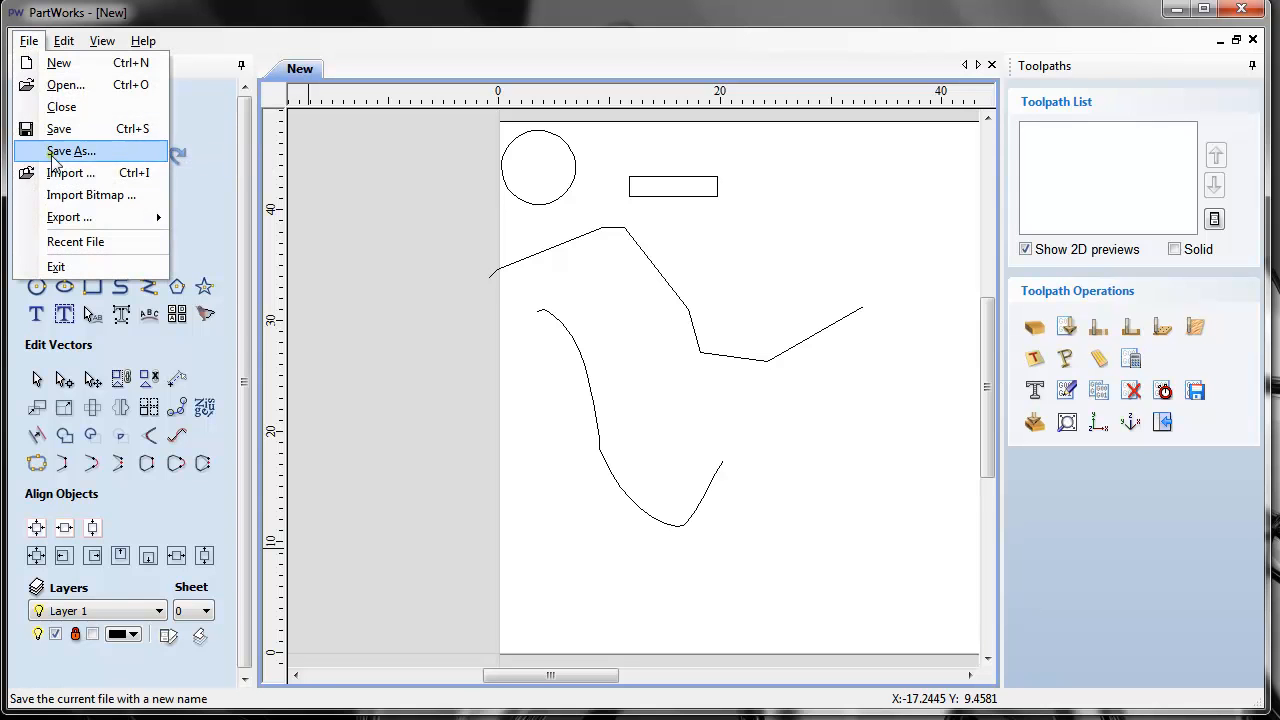
click(70, 178)
Import small part simple.DXF through the Import vectors window
click(180, 316)
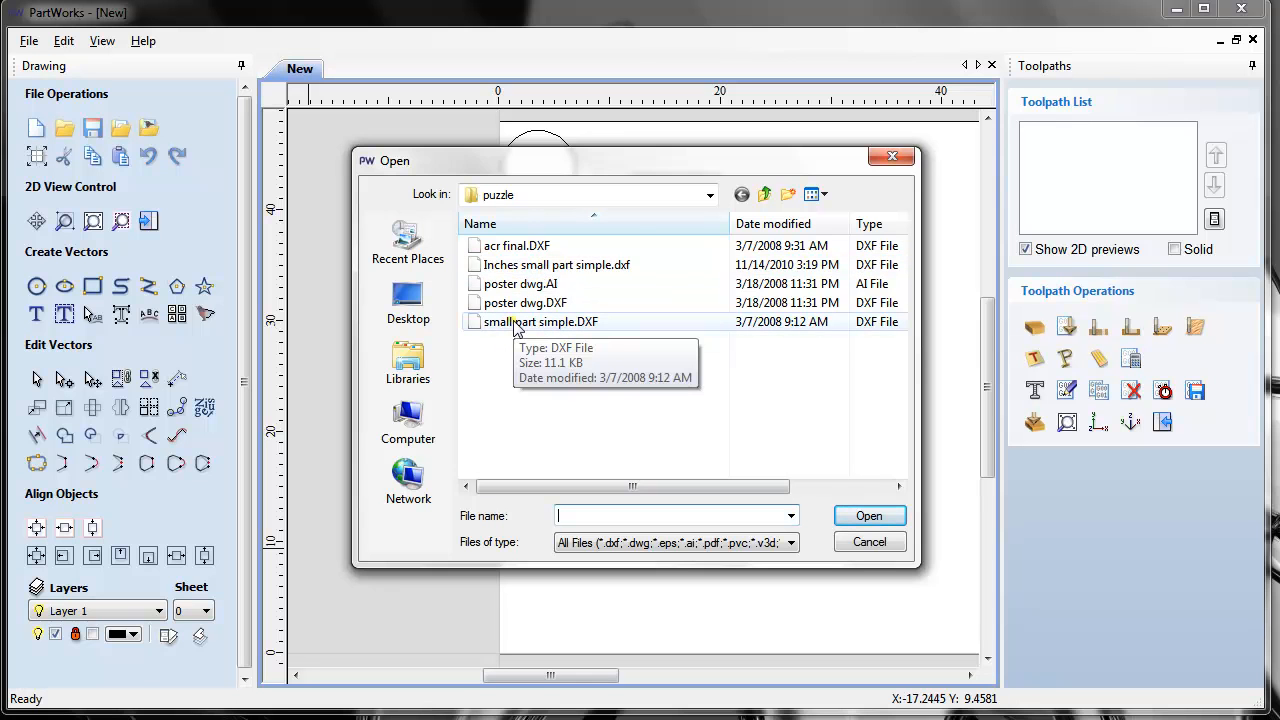
click(540, 321)
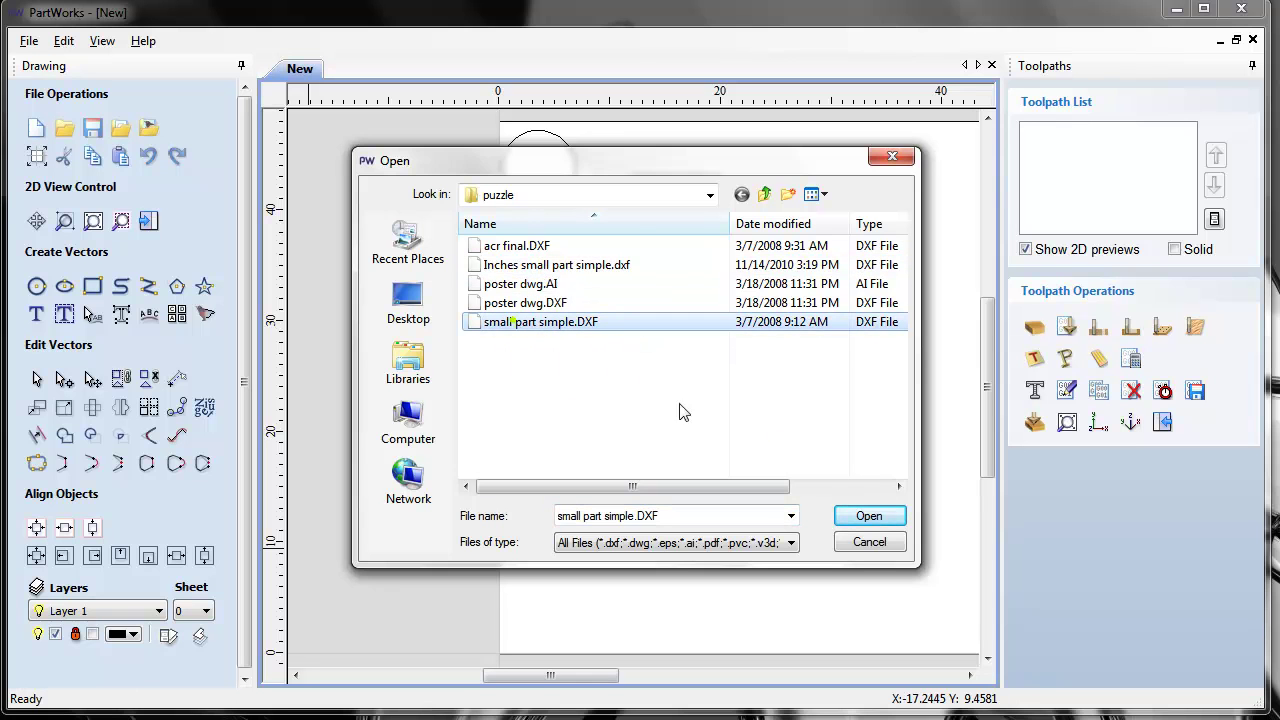
click(869, 515)
scroll(590, 555, up, 1)
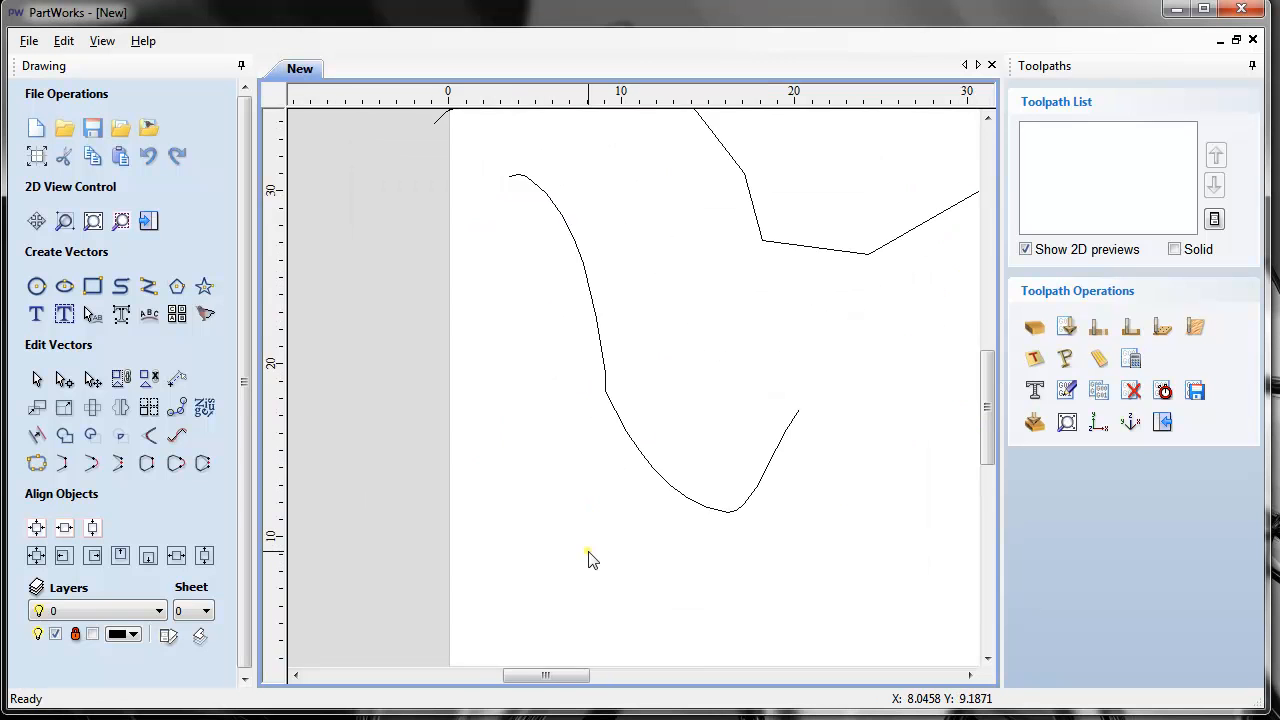
scroll(590, 555, down, 2)
scroll(590, 555, down, 2)
scroll(652, 575, down, 2)
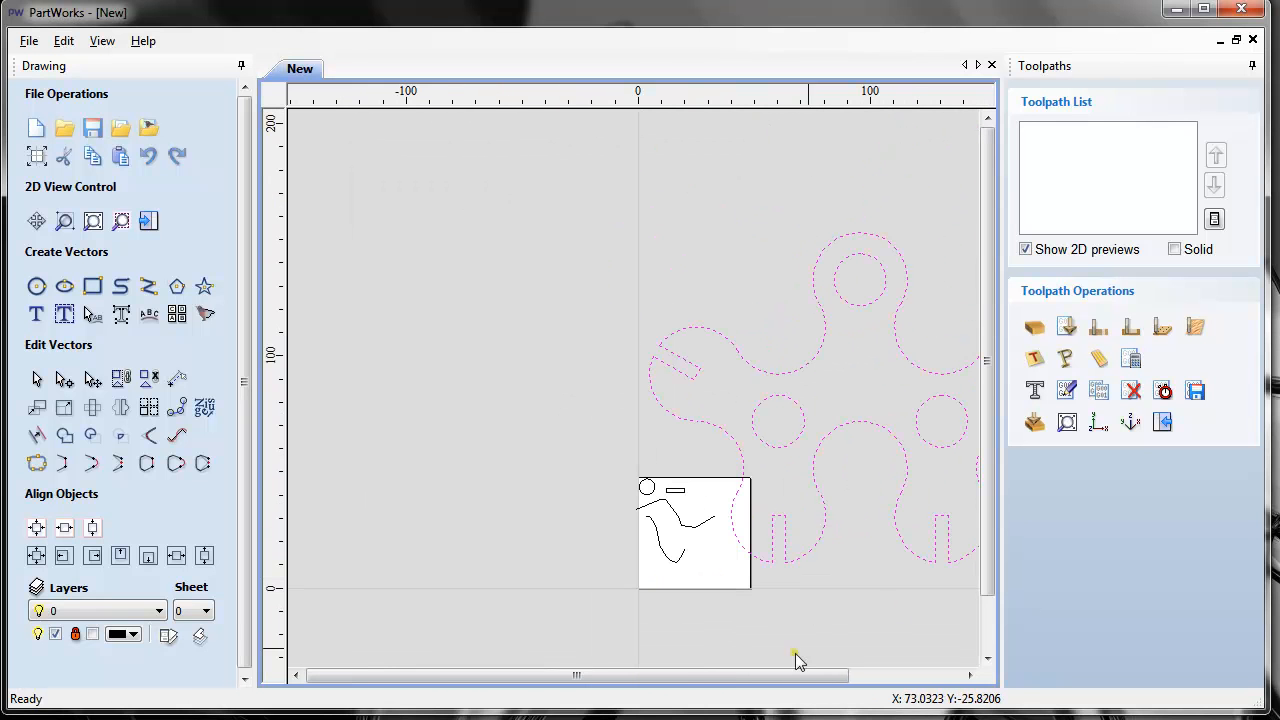
drag(734, 677, 762, 685)
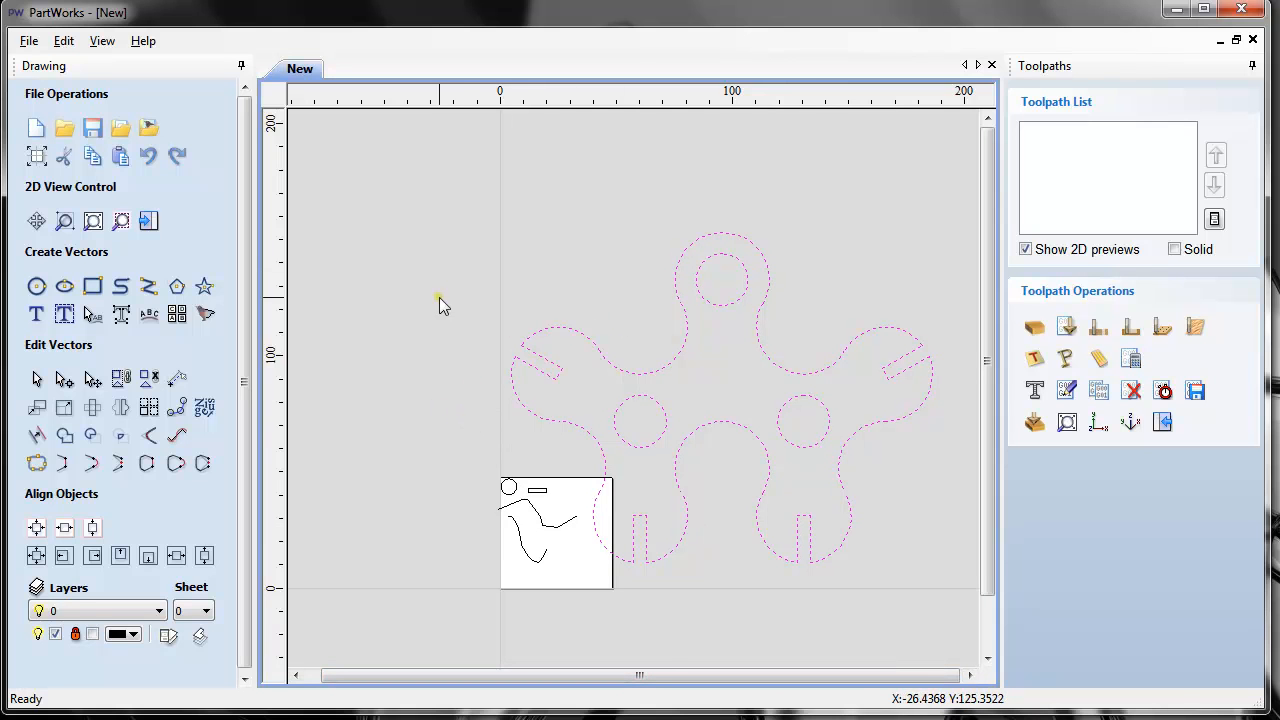
Delete the small sketch inside the sheet, then marquee-select all vectors including the puzzle part
drag(582, 594, 586, 598)
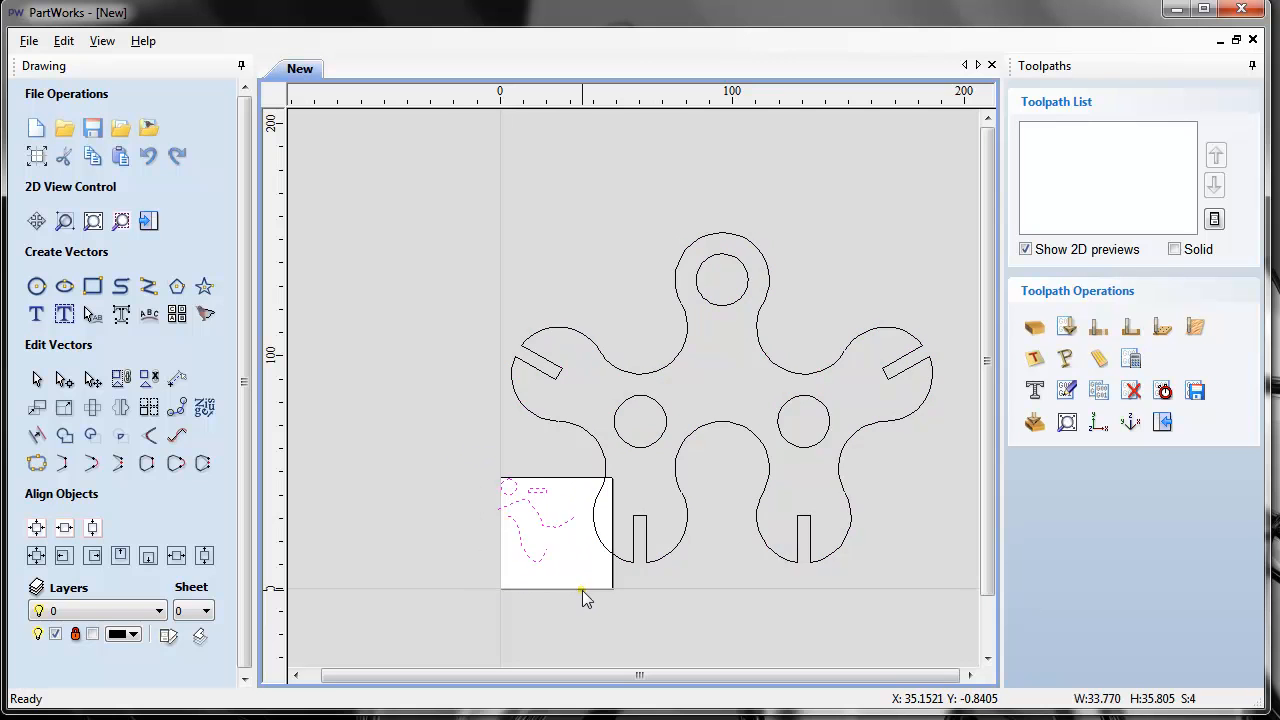
key(Delete)
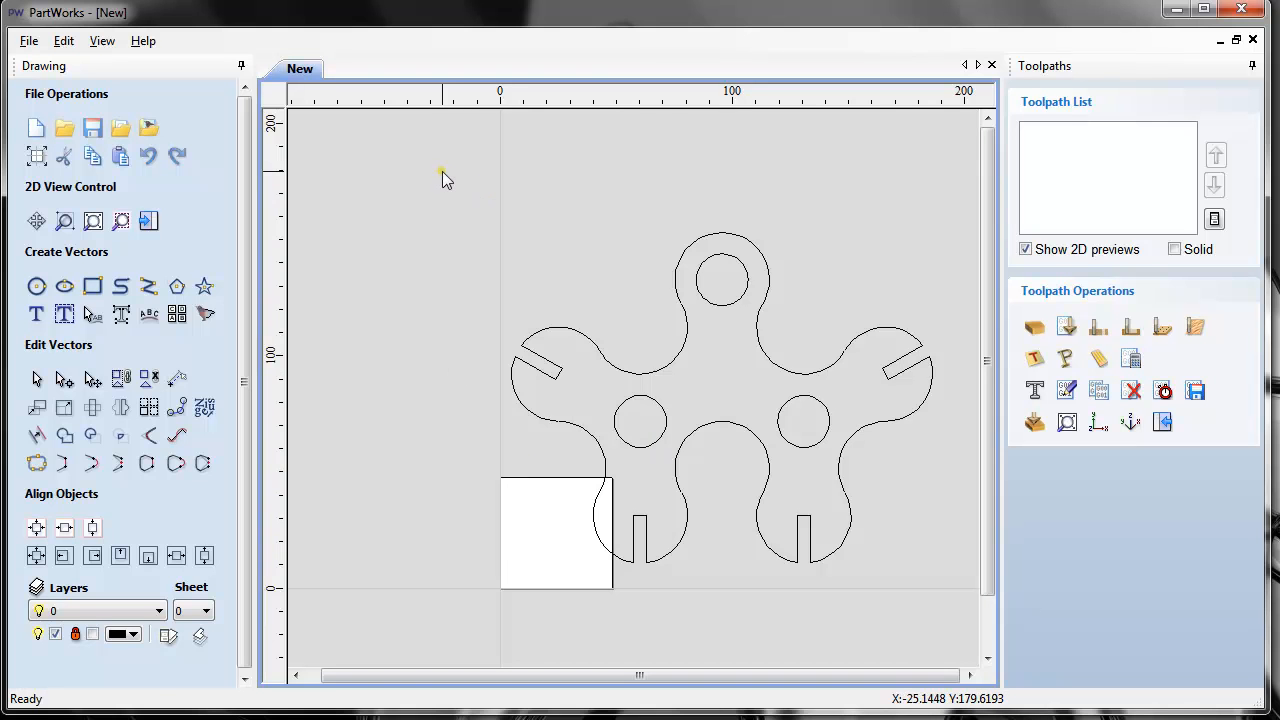
drag(446, 171, 944, 630)
drag(944, 630, 944, 630)
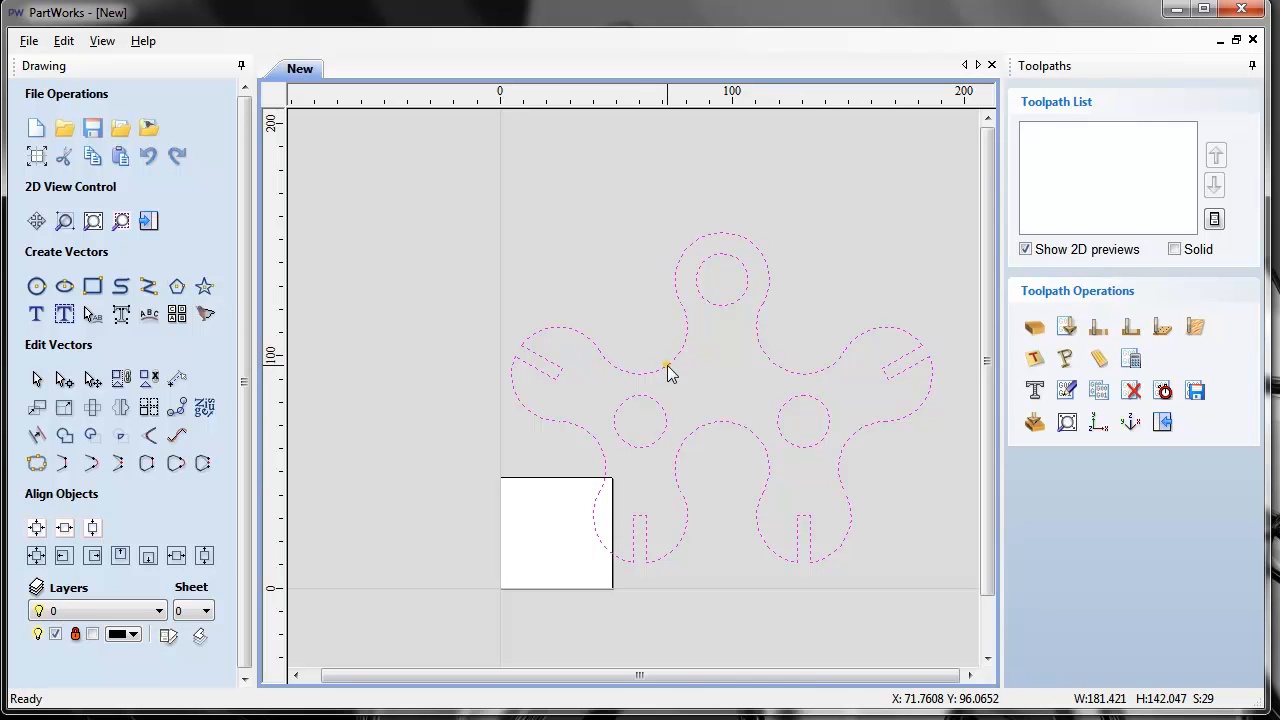
Reconfirm the job setup at 48 by 48 inches
click(36, 156)
click(80, 511)
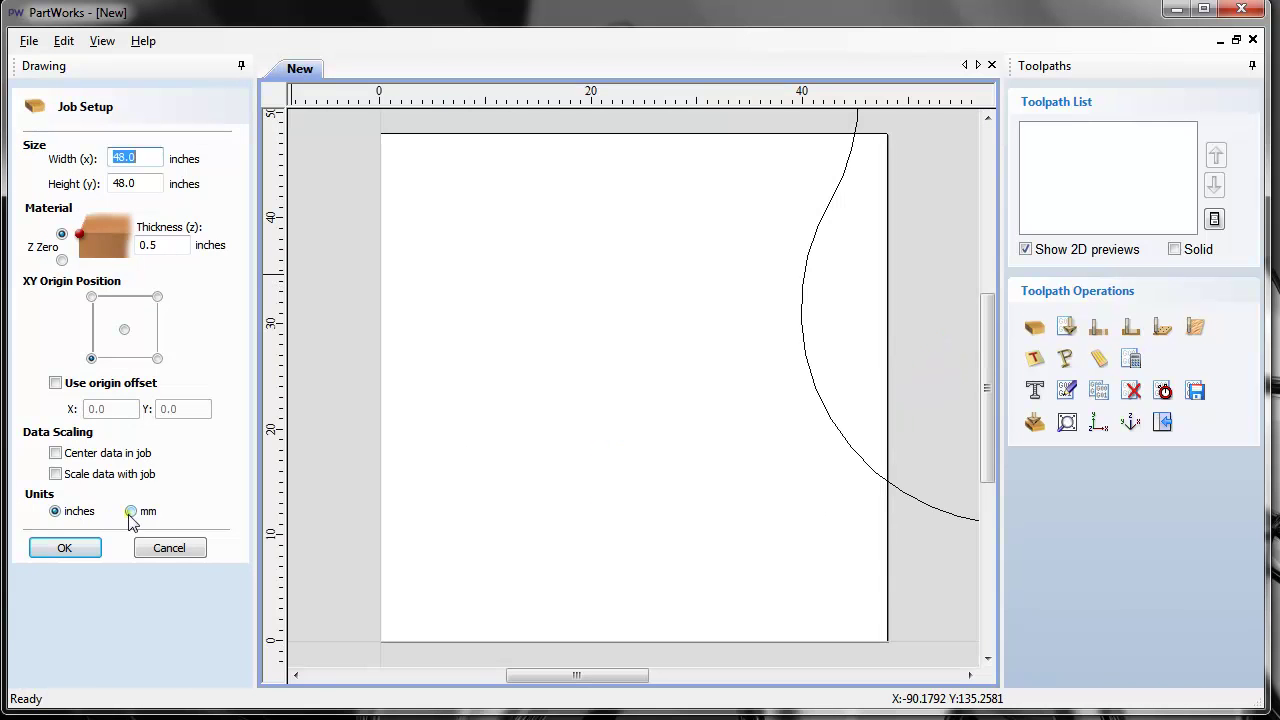
click(64, 548)
scroll(870, 540, up, 2)
scroll(840, 540, down, 4)
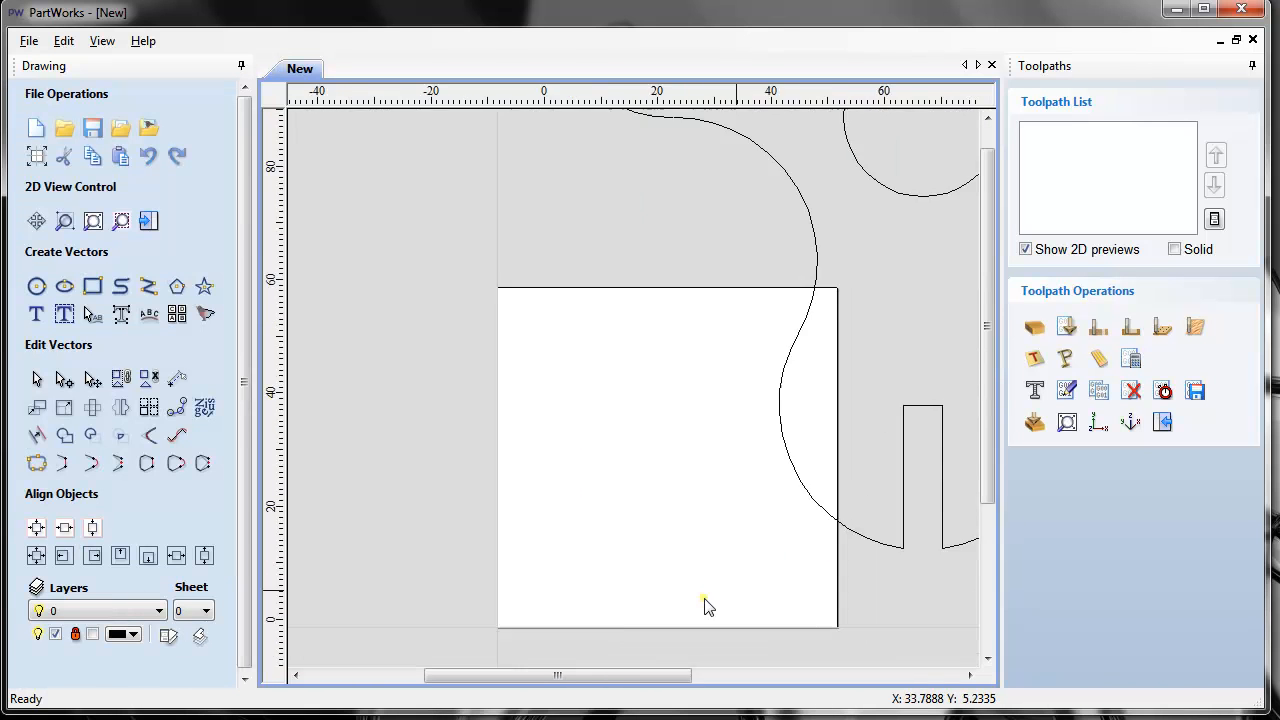
scroll(710, 600, down, 4)
Select the oversized puzzle part with a marquee and delete it
drag(614, 323, 891, 624)
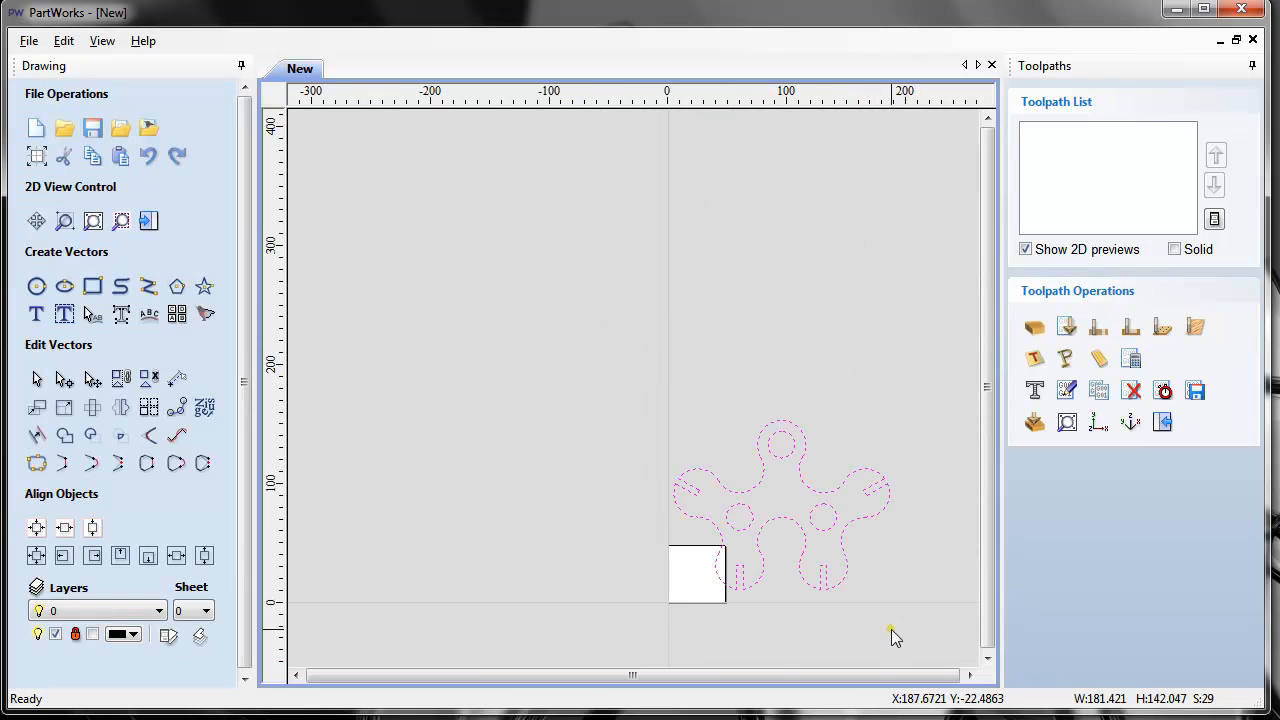
key(Delete)
scroll(698, 620, up, 3)
scroll(690, 540, up, 2)
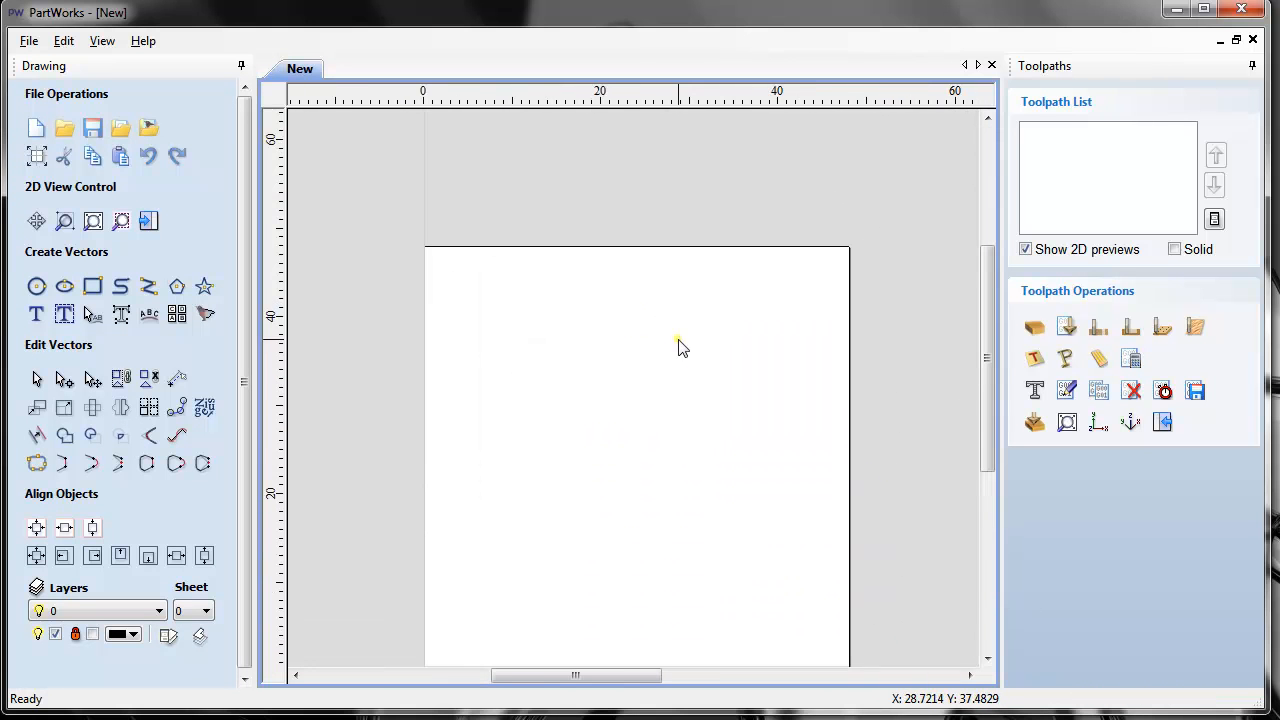
scroll(640, 400, up, 2)
Import Inches small part simple.dxf so the puzzle part lands at the sheet's lower-left corner
click(29, 40)
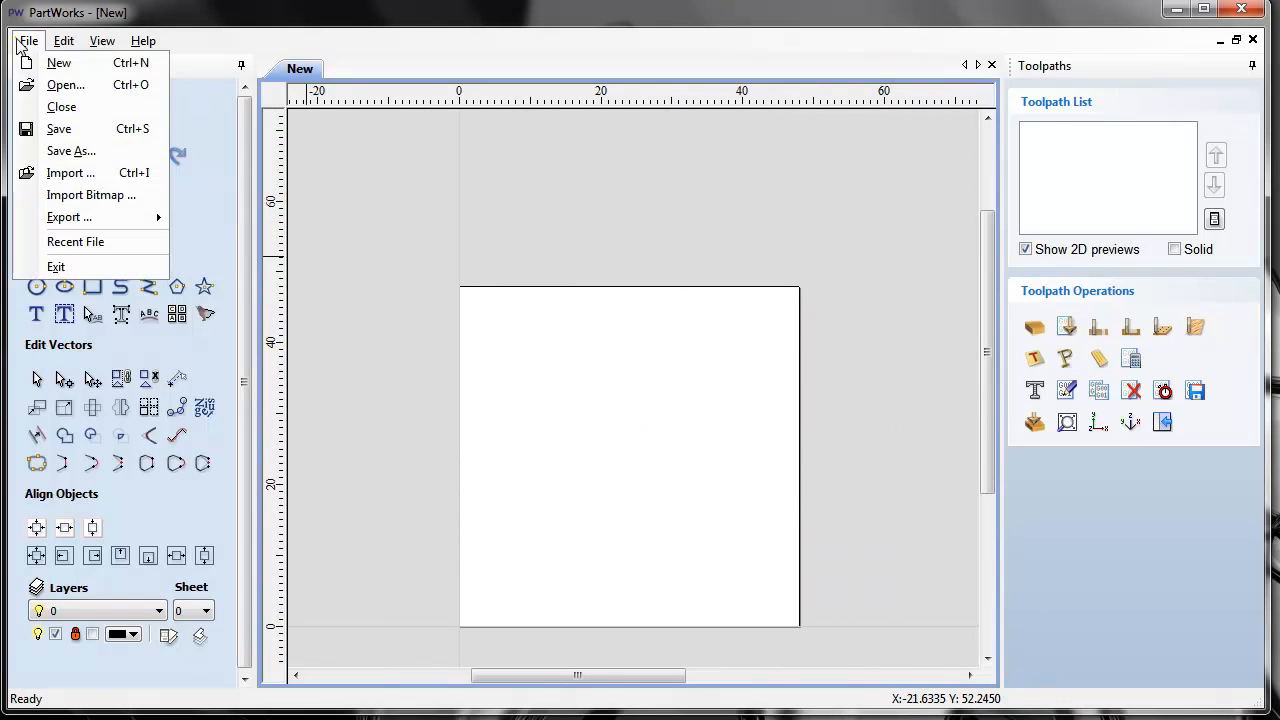
click(70, 172)
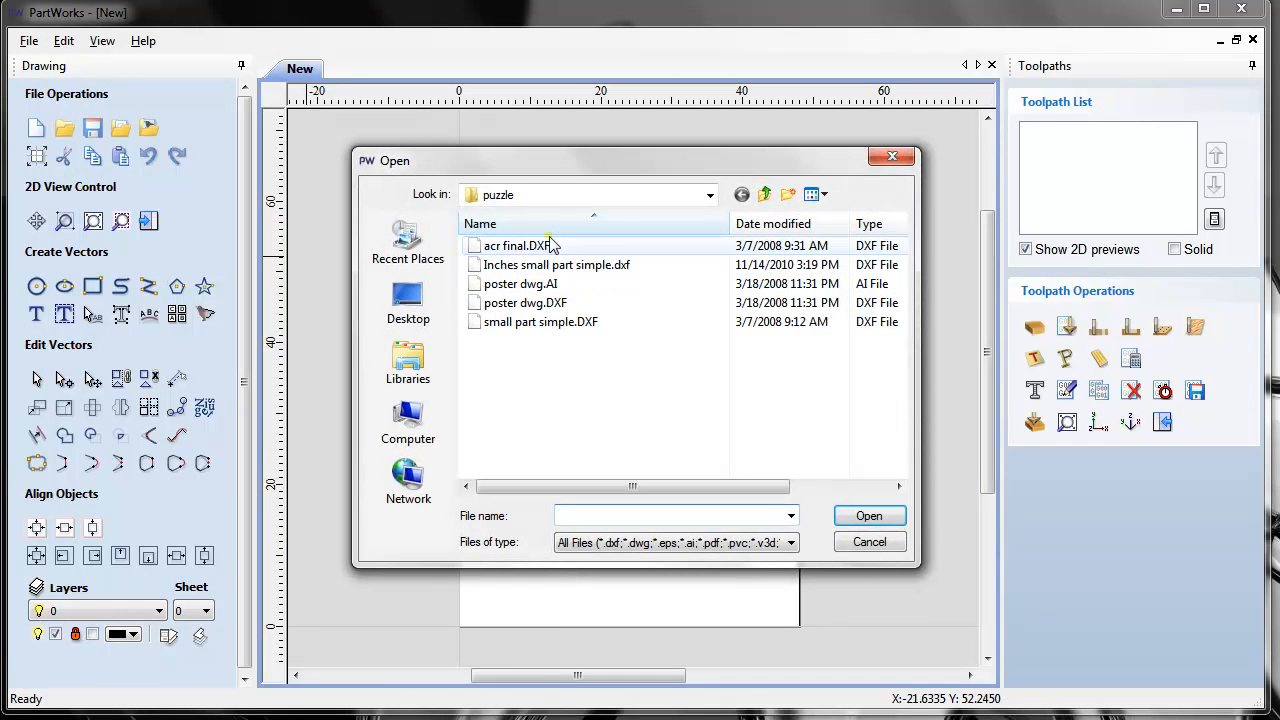
click(556, 265)
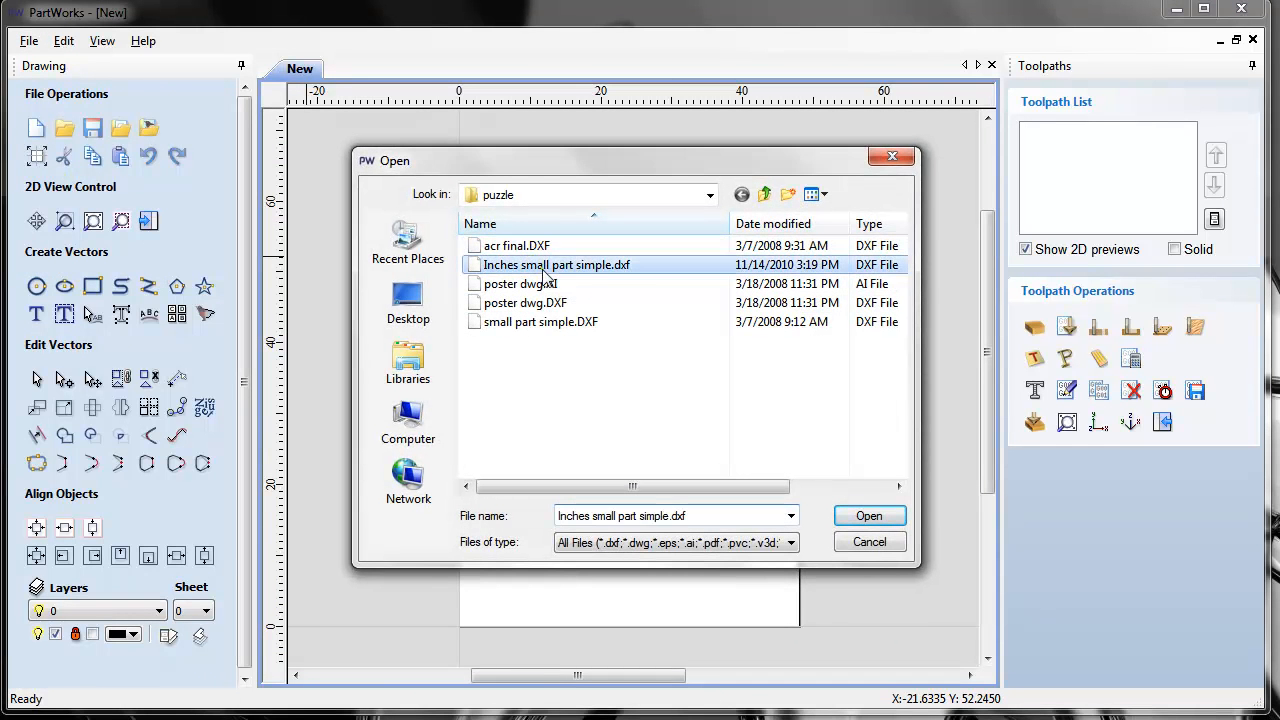
click(869, 516)
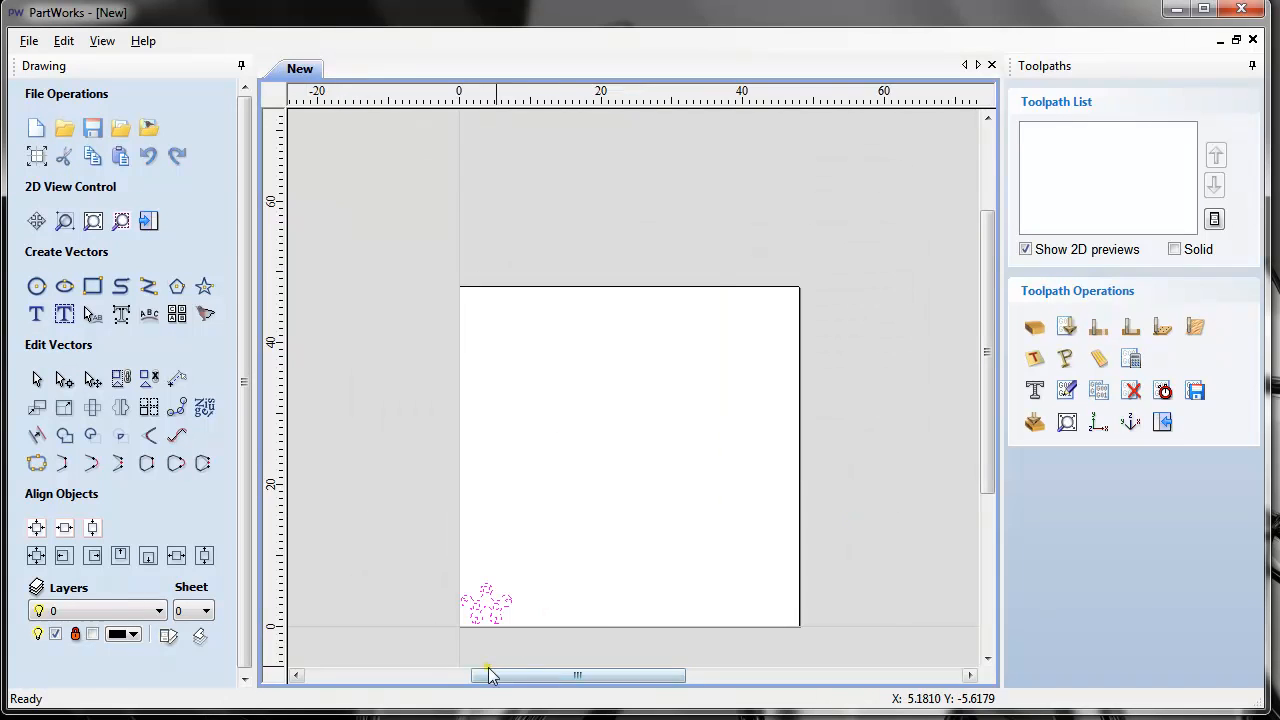
scroll(478, 653, up, 3)
scroll(466, 609, up, 1)
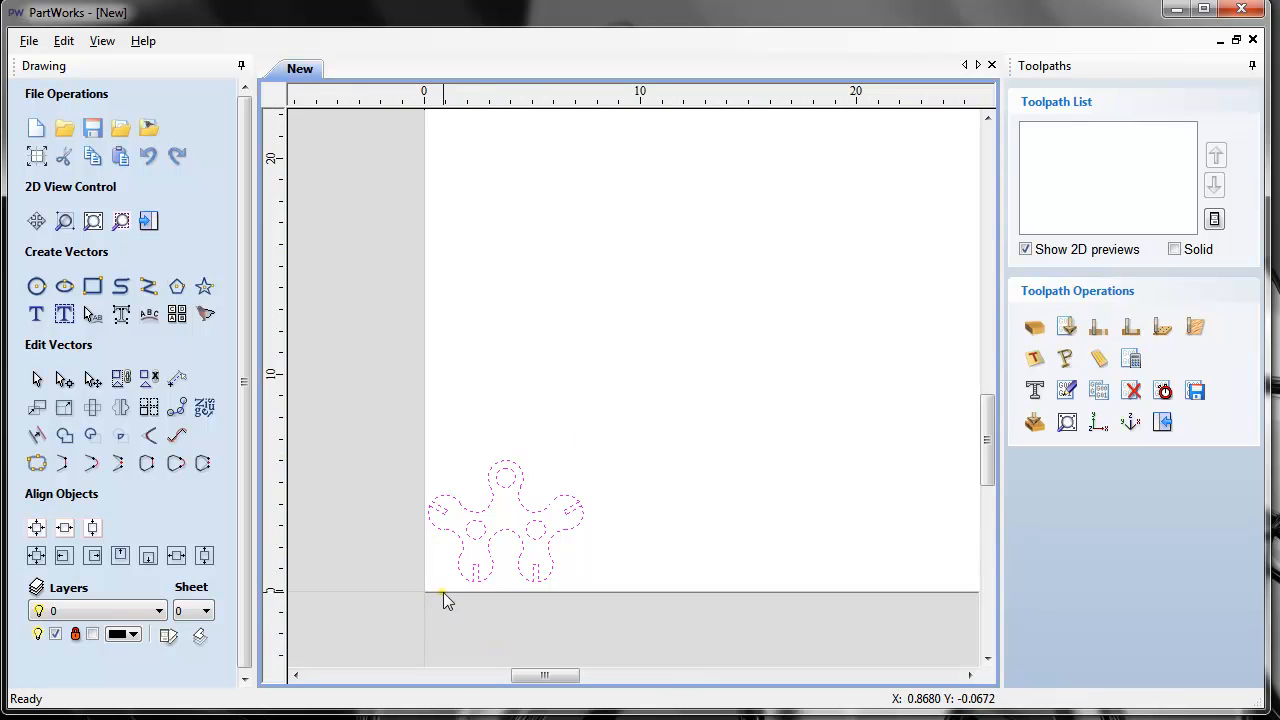
Select the top circular hole of the imported puzzle part
click(466, 472)
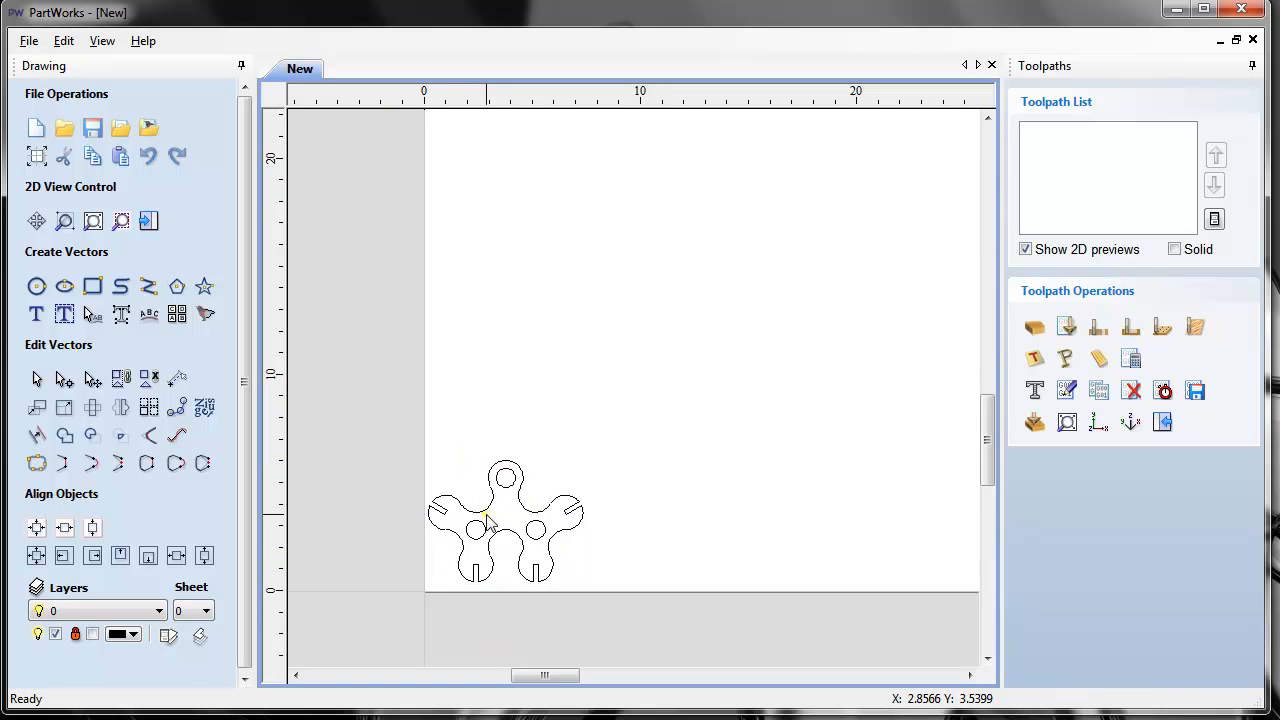
click(488, 515)
click(492, 478)
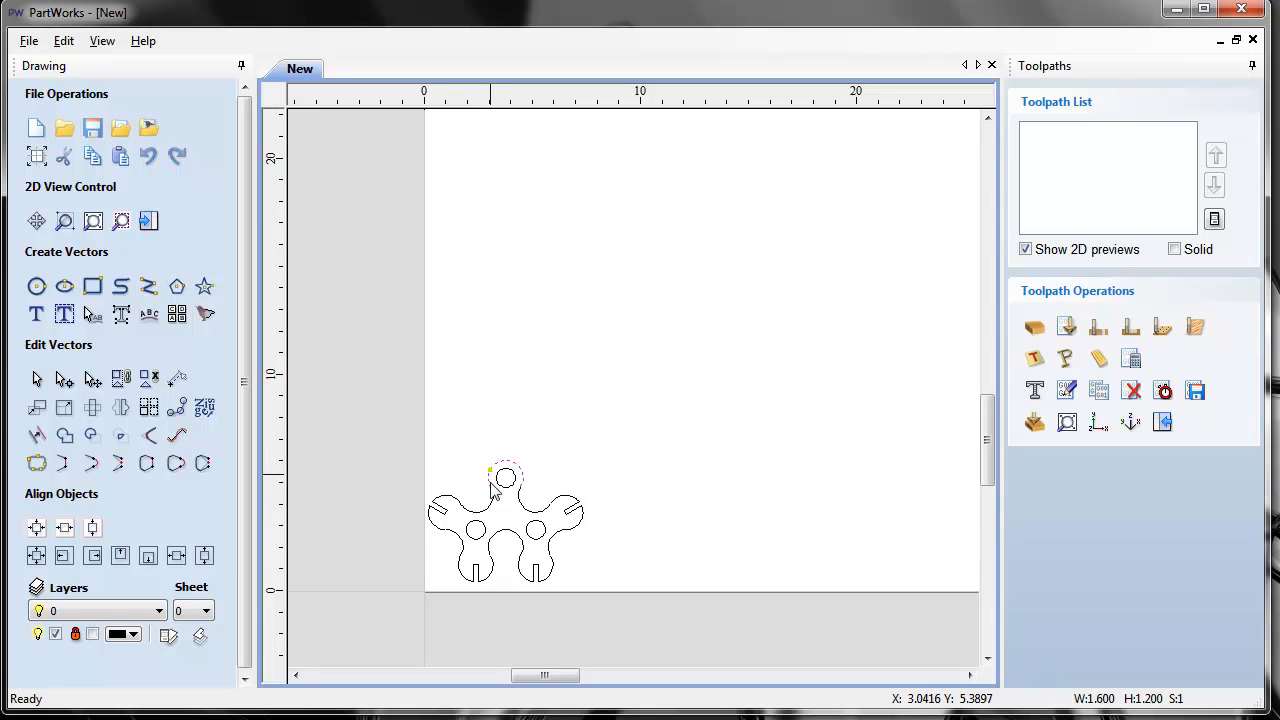